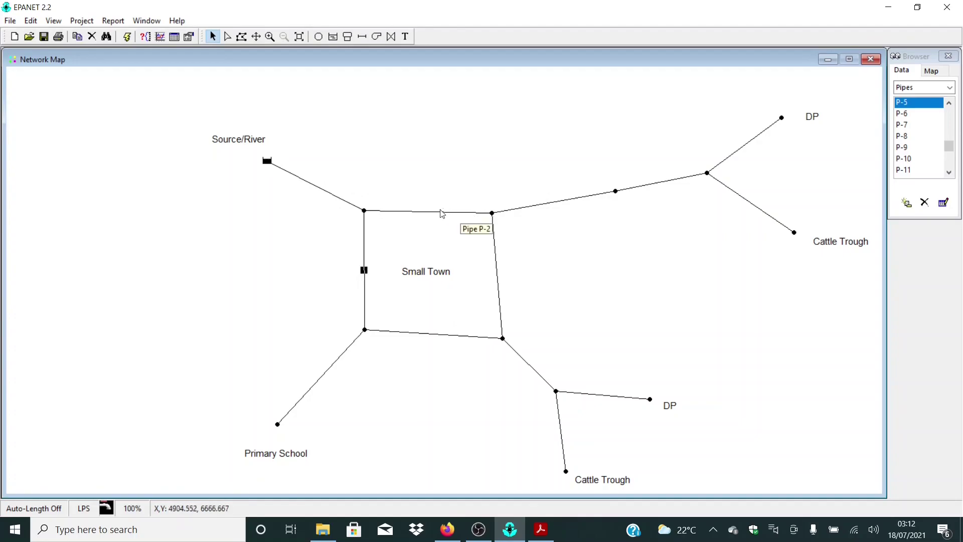
- Run the hydraulic analysis of the network, check the status report for warnings, and close the report
click(127, 36)
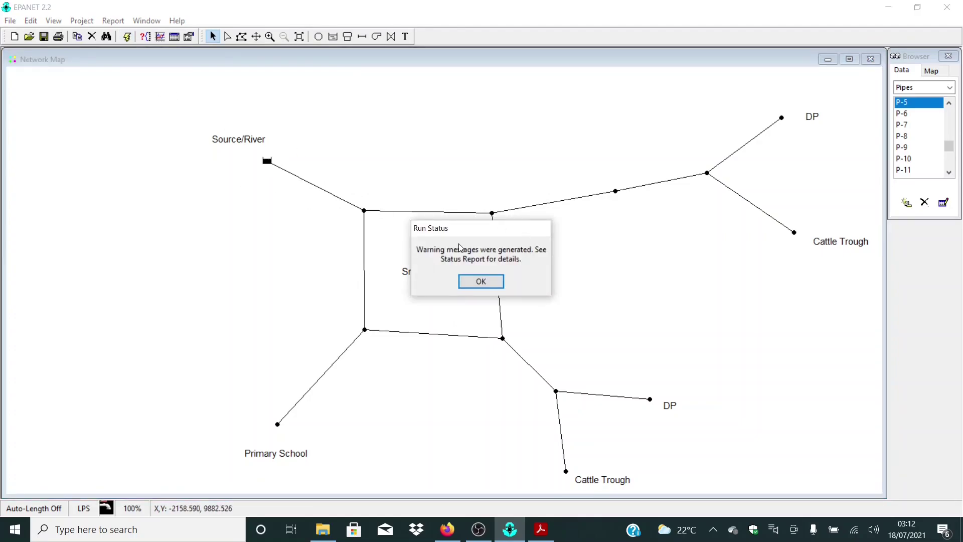
click(491, 282)
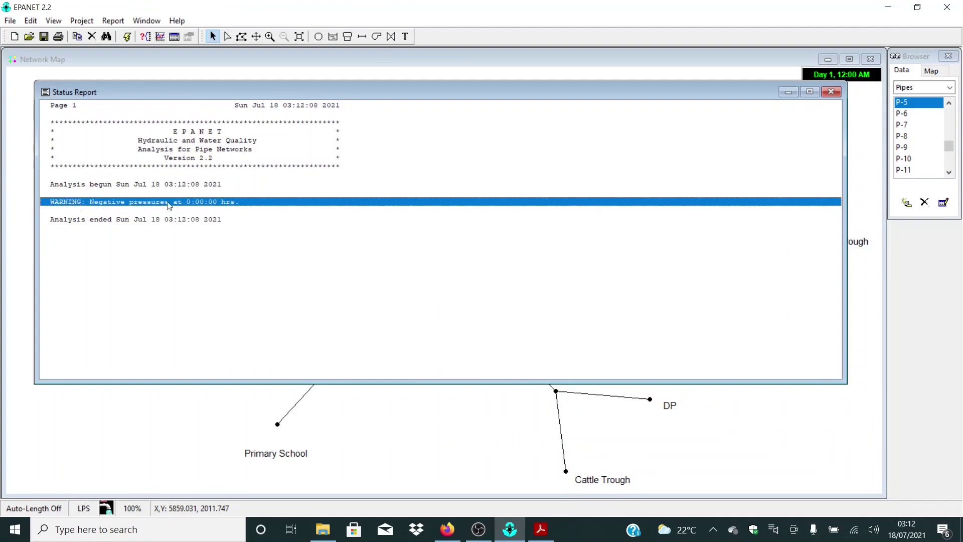
click(832, 92)
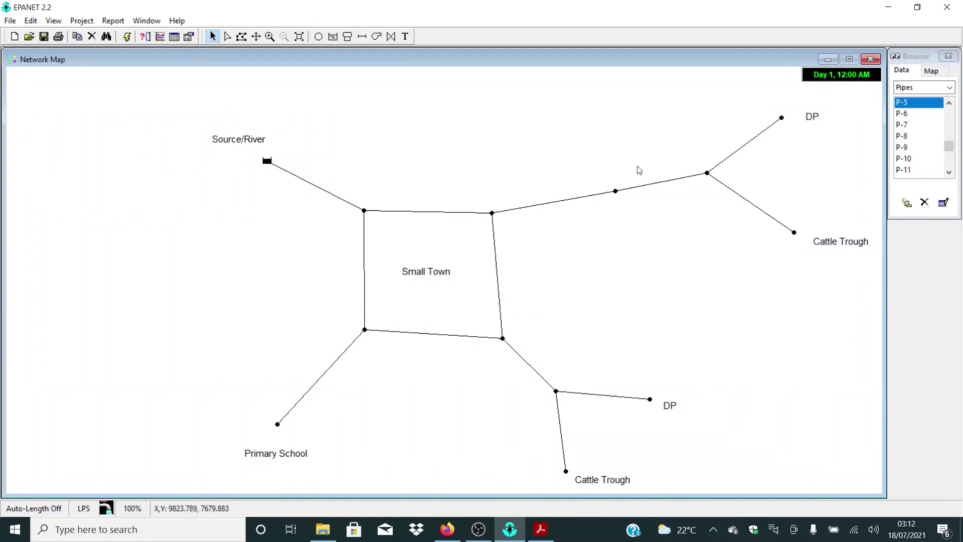
- Set the map to display node and link IDs and values, and use the Filled flow arrow style
right_click(575, 241)
click(598, 306)
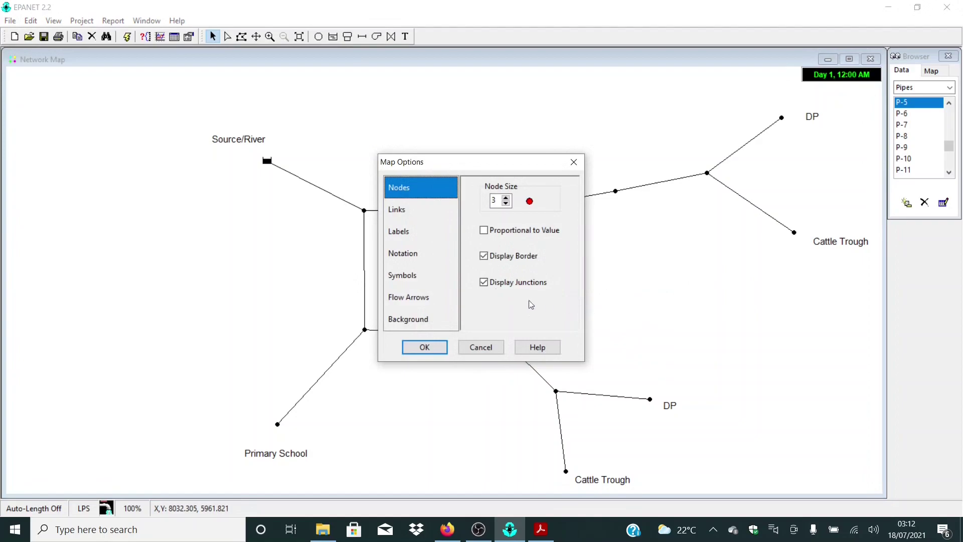
click(415, 258)
click(495, 244)
click(496, 189)
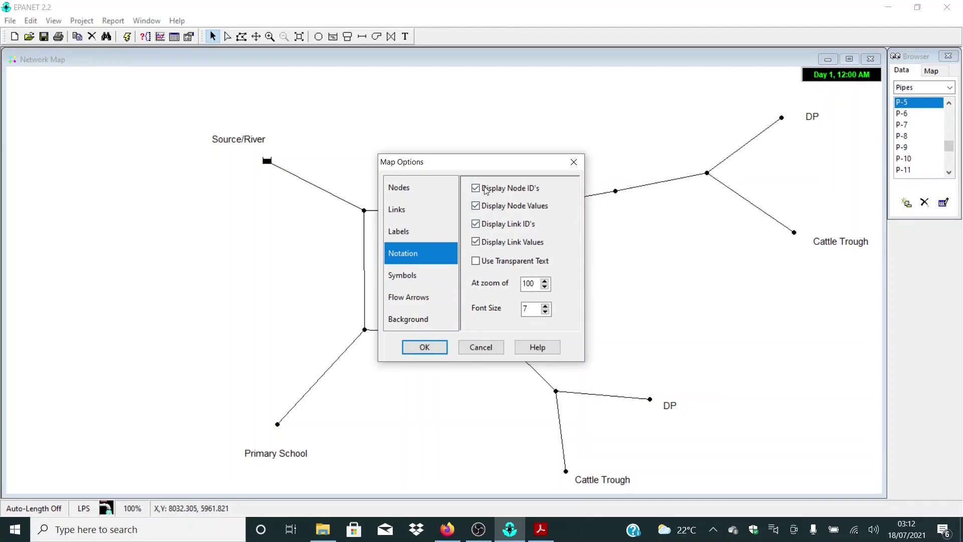
click(421, 300)
click(494, 234)
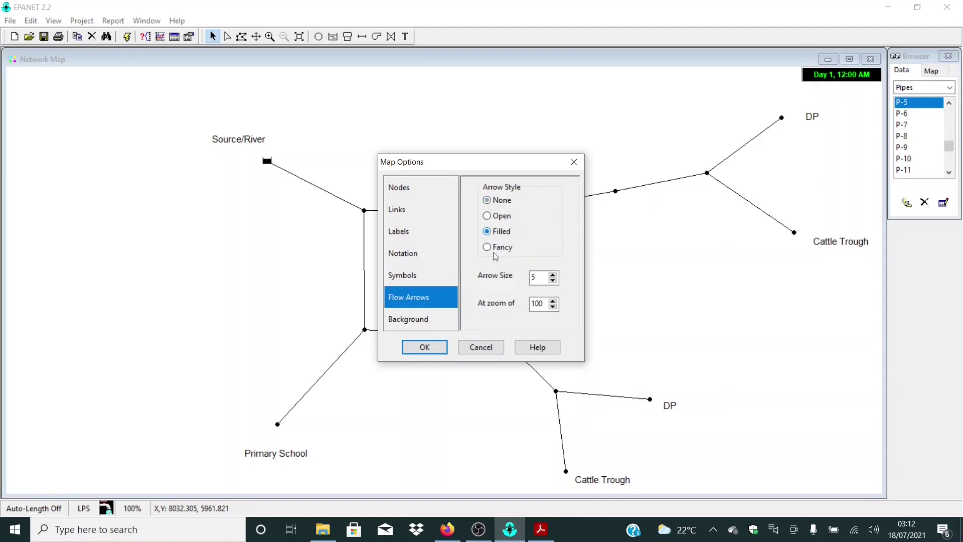
click(425, 348)
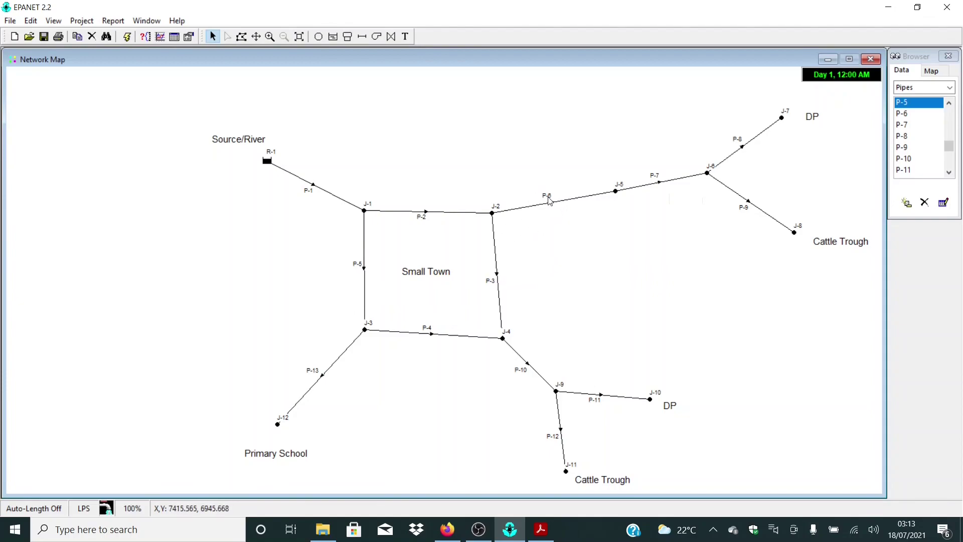
- Enlarge the font of the node and link notation on the map and check the flow arrow settings
right_click(588, 230)
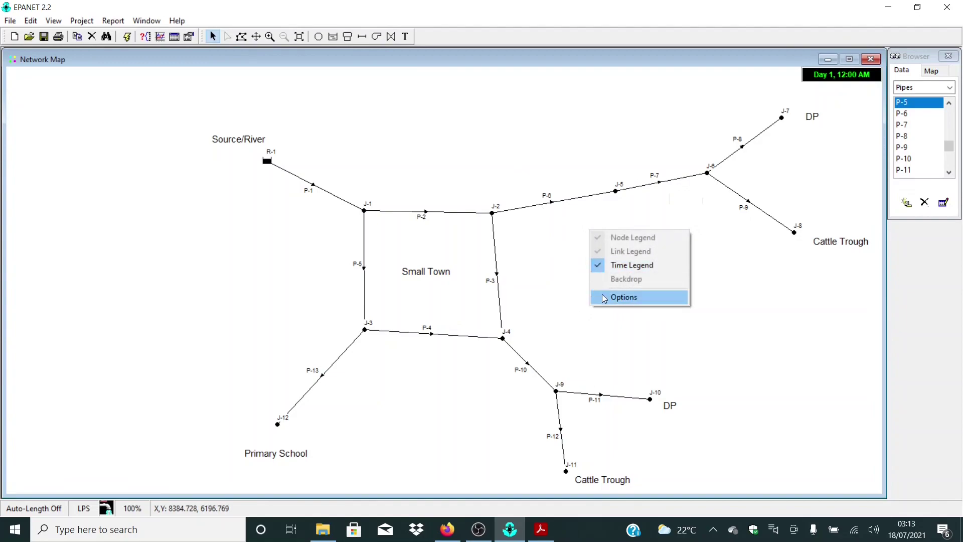
click(608, 297)
click(422, 254)
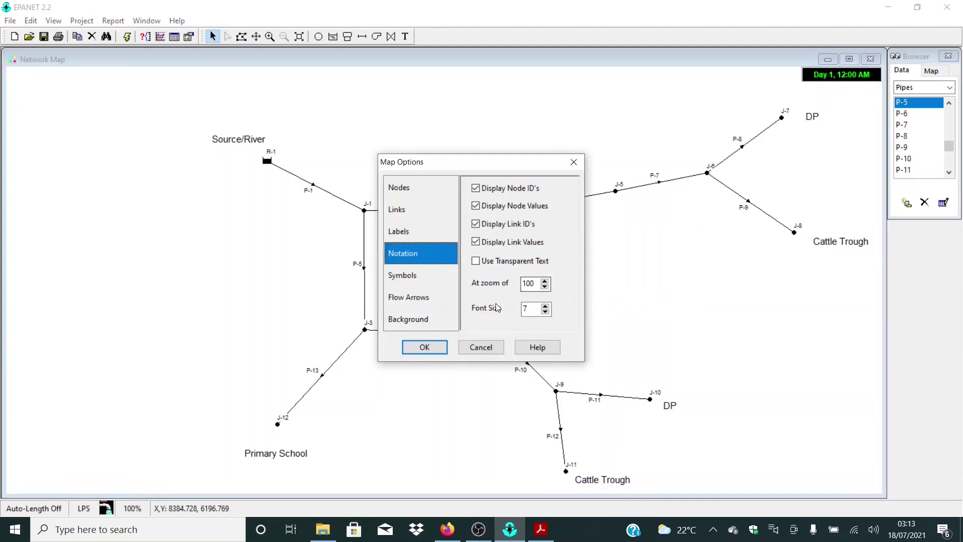
click(545, 306)
click(546, 305)
click(422, 300)
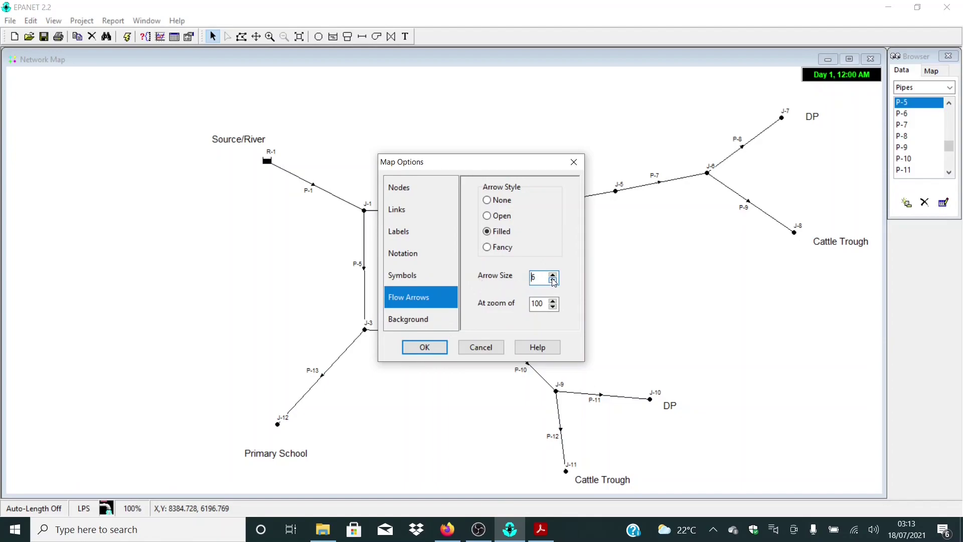
click(432, 346)
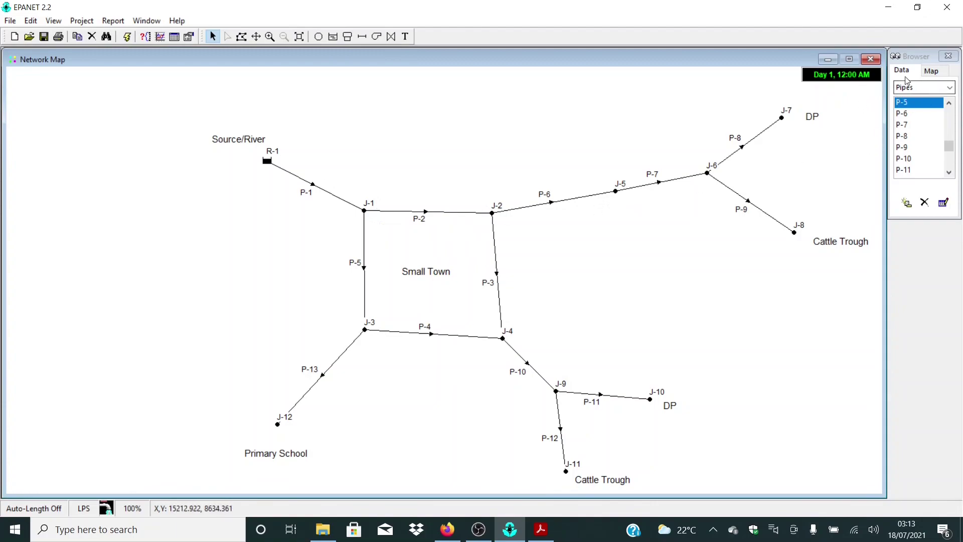
- Display the Pressure results at the nodes of the network map
mouse_move(916, 62)
mouse_down()
mouse_move(822, 130)
mouse_move(743, 158)
mouse_move(920, 58)
mouse_up()
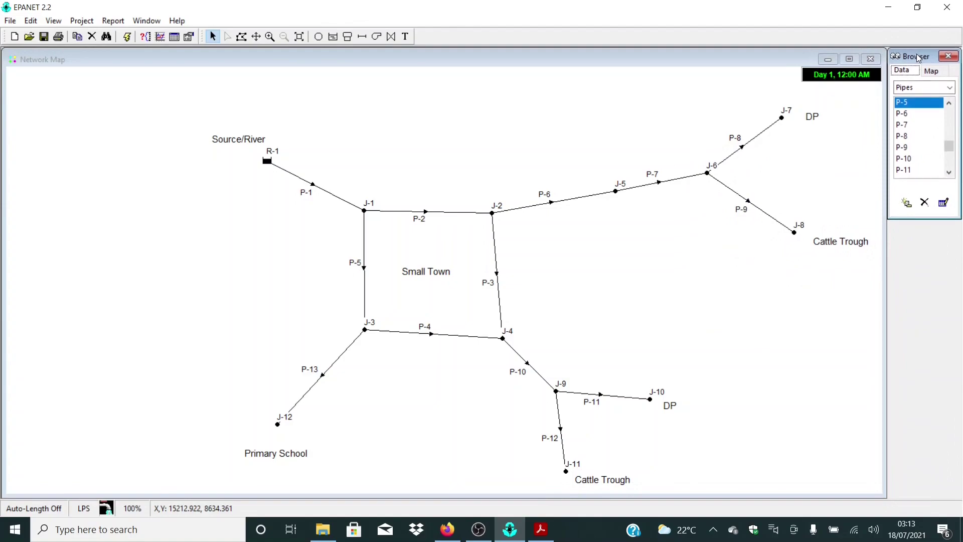
click(932, 72)
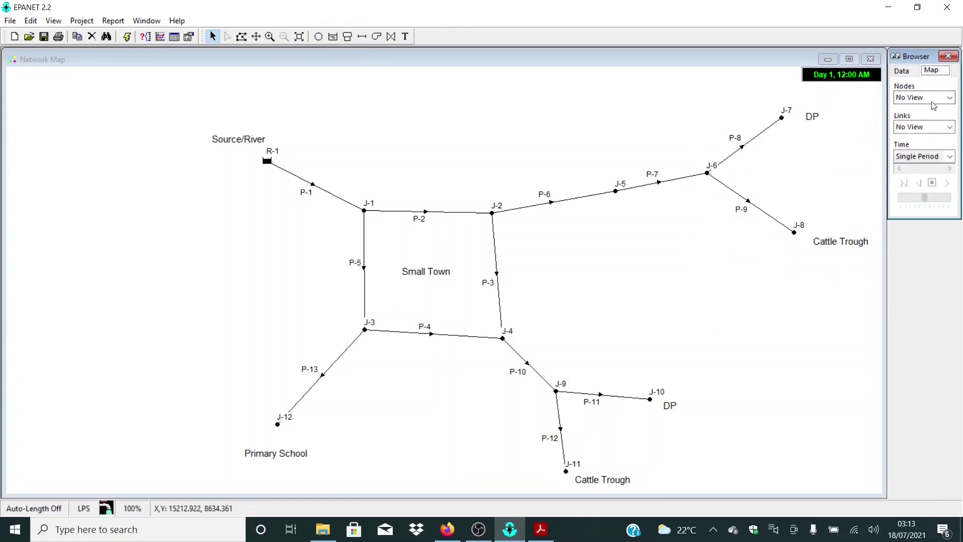
click(930, 99)
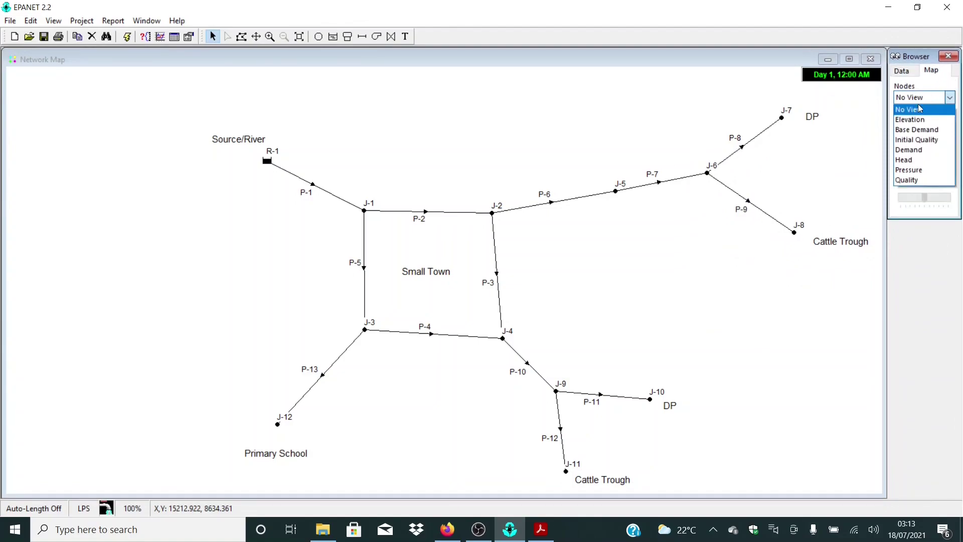
click(919, 172)
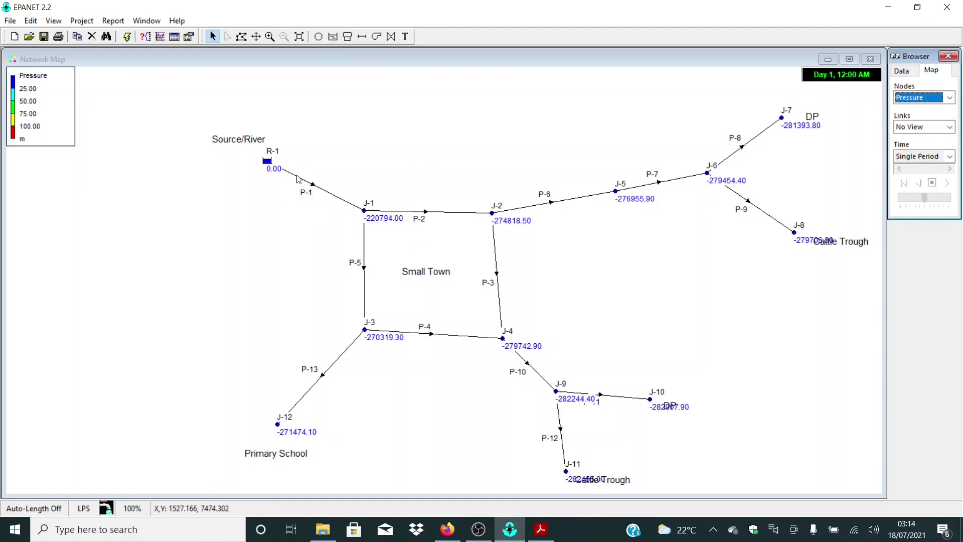
- Display Flow on the links to review it, and switch the link results to Unit Headloss
click(919, 127)
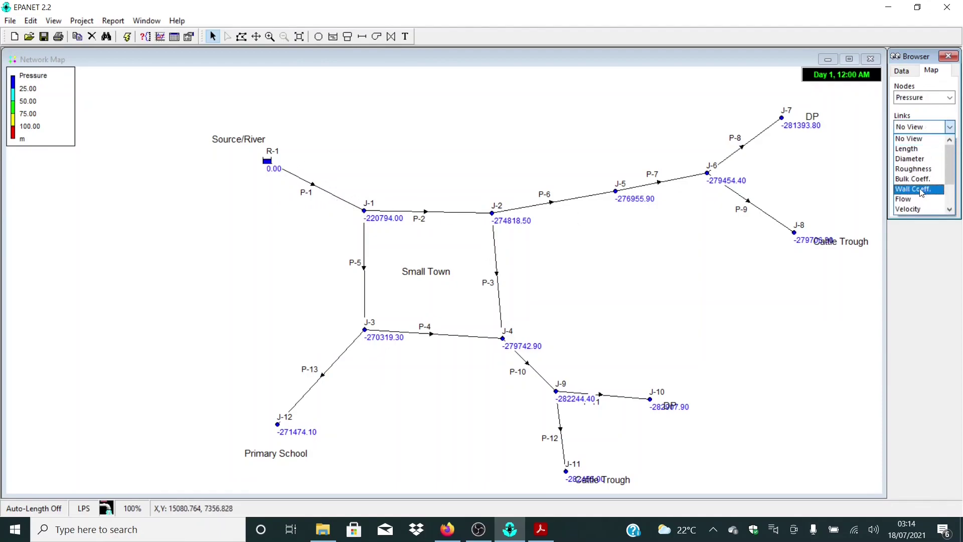
click(923, 123)
click(923, 126)
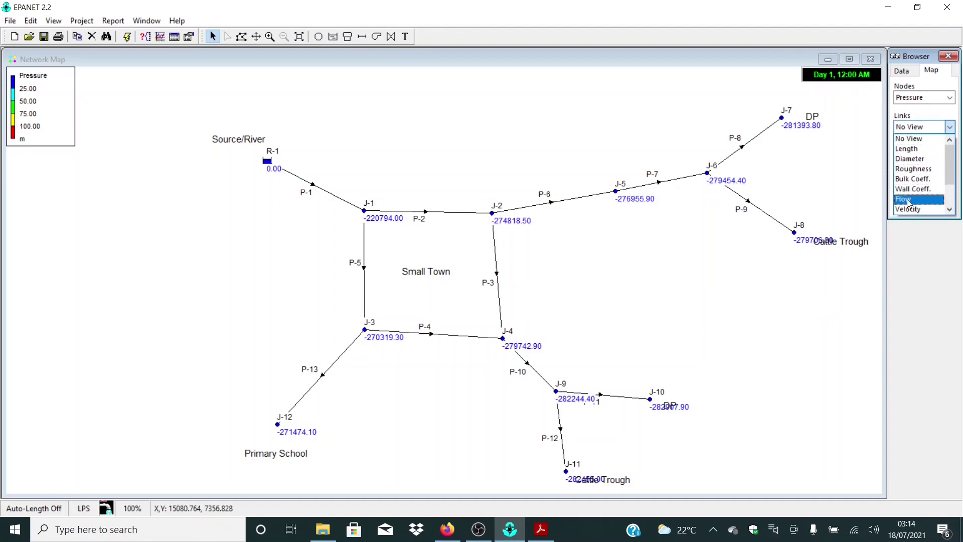
click(910, 200)
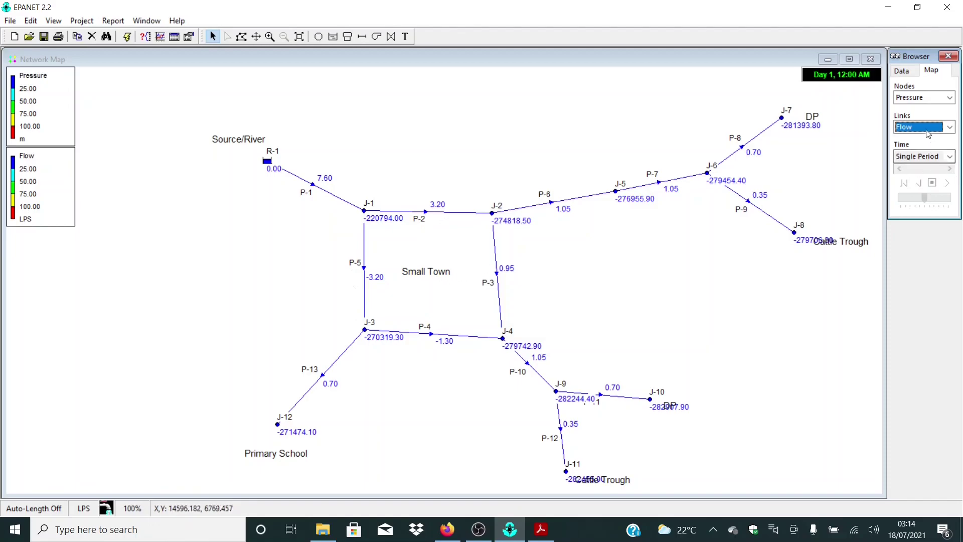
click(950, 127)
click(926, 185)
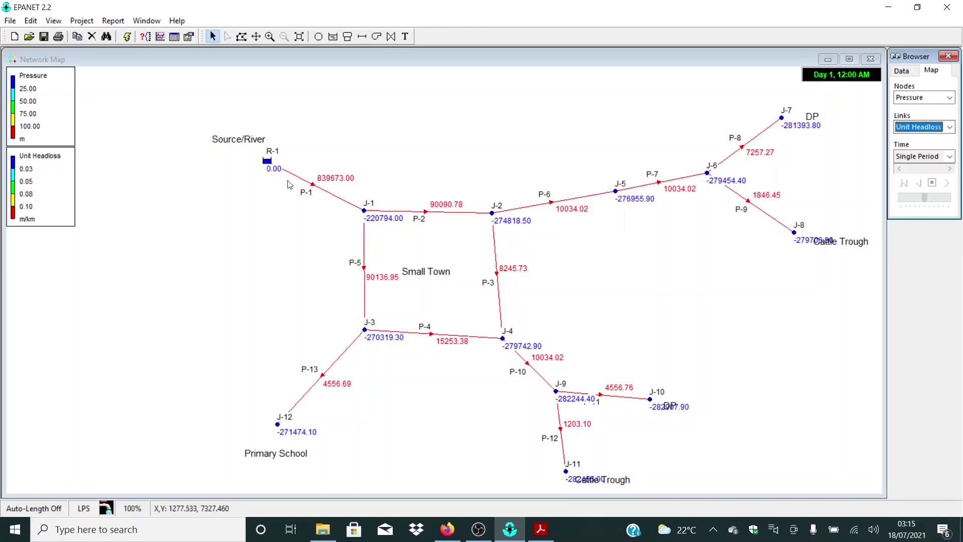
- Inspect the properties of pipe P-1, especially its diameter, and close them without changes
mouse_move(301, 183)
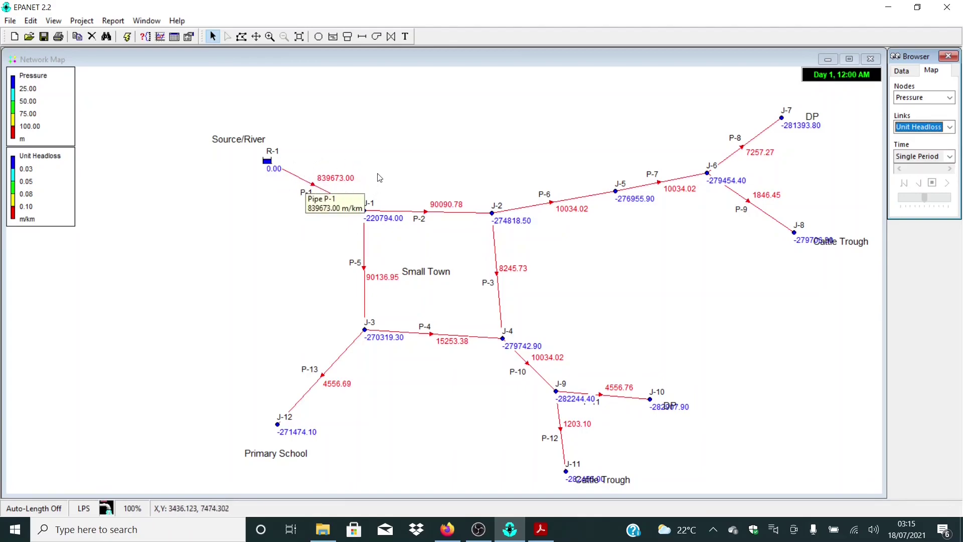
double_click(313, 188)
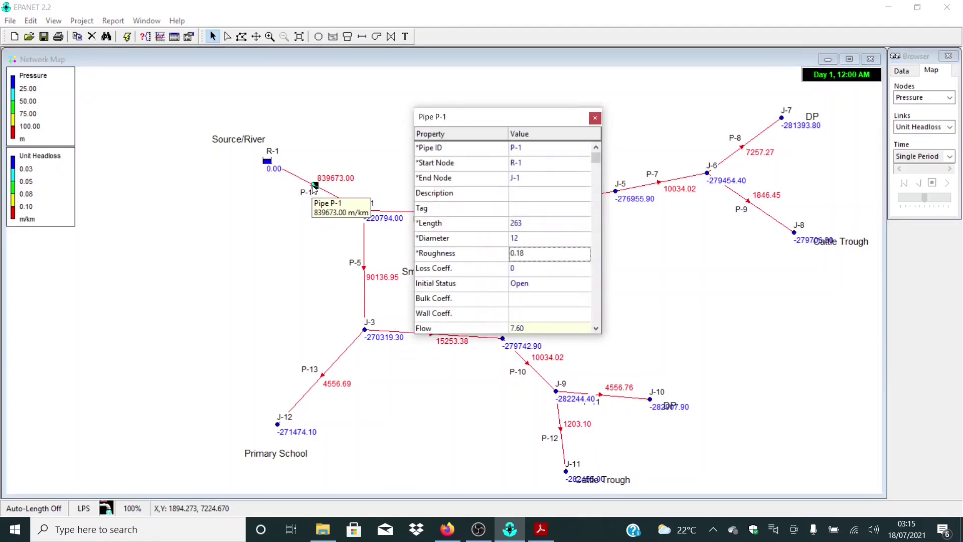
drag(517, 126, 640, 106)
click(648, 221)
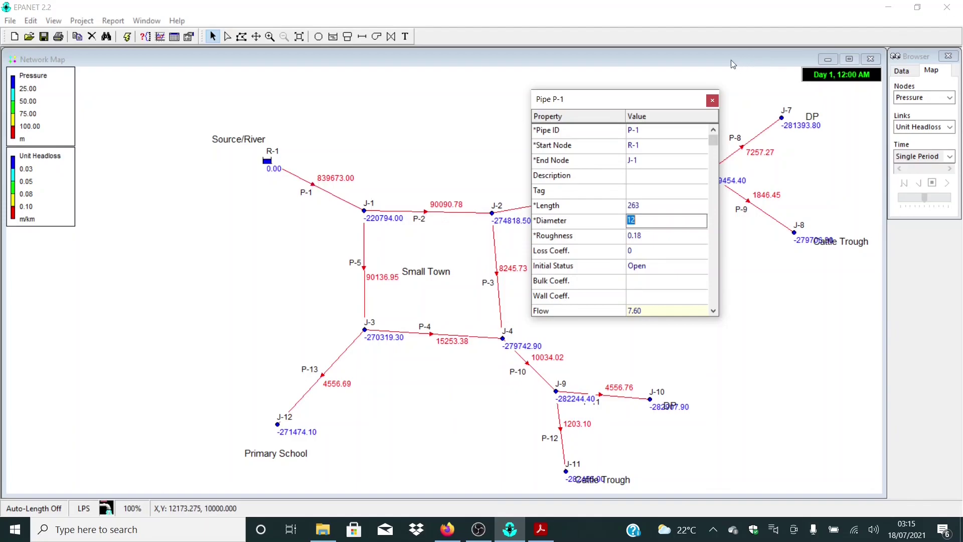
click(712, 100)
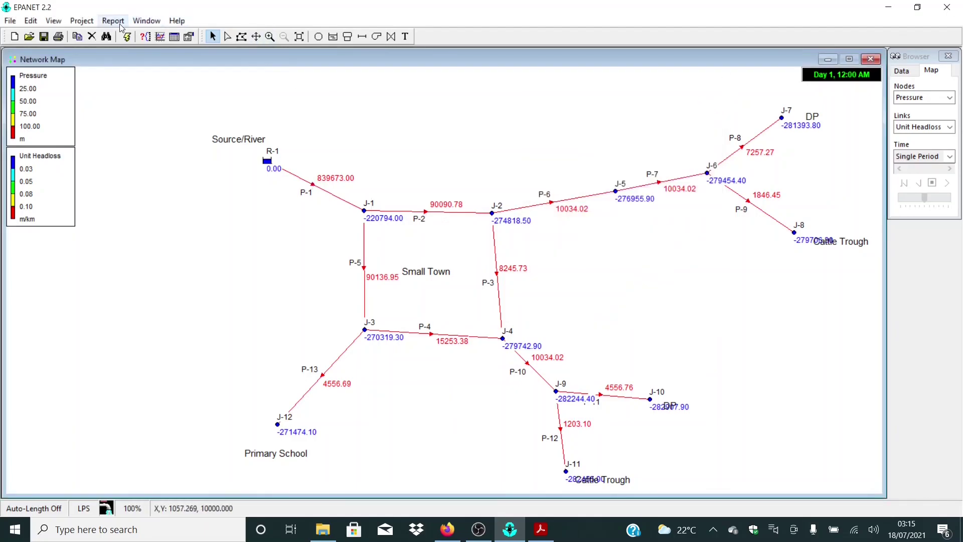
- Search the program help for "hazen" and open the Head Loss Formulas topic
click(174, 21)
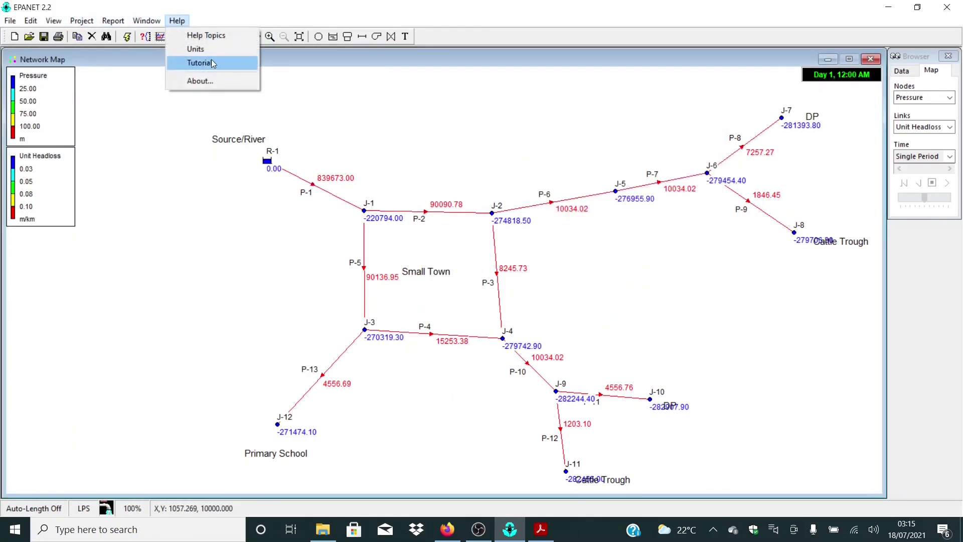
click(202, 36)
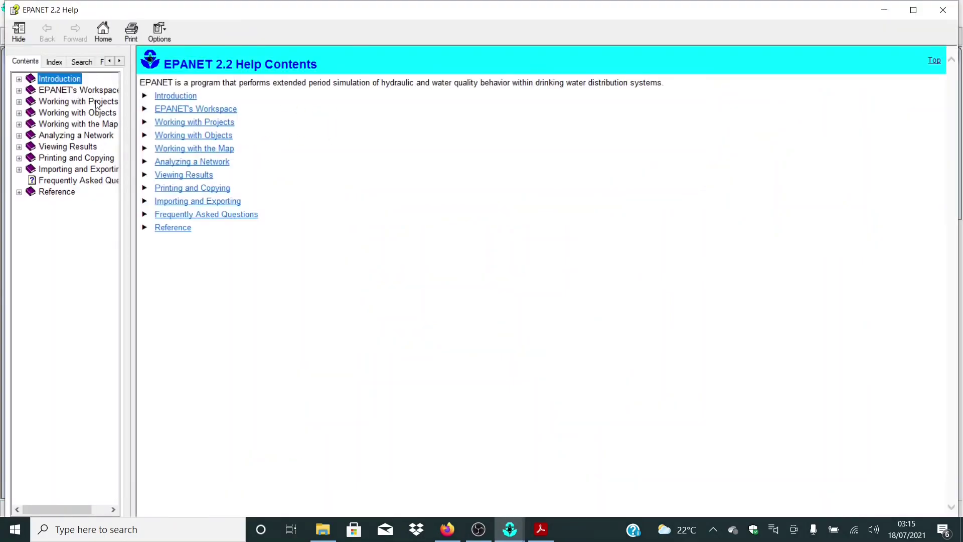
click(64, 62)
click(82, 61)
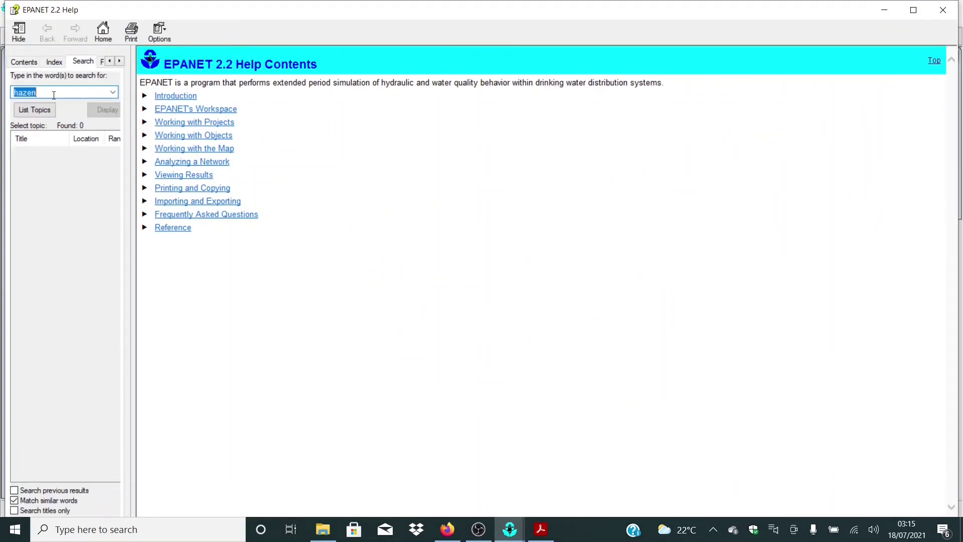
click(50, 112)
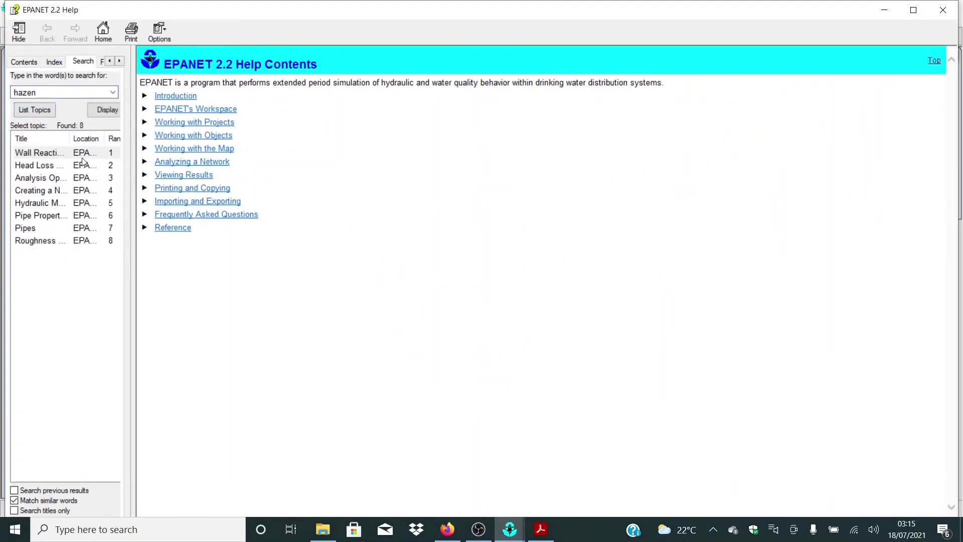
click(64, 154)
double_click(60, 166)
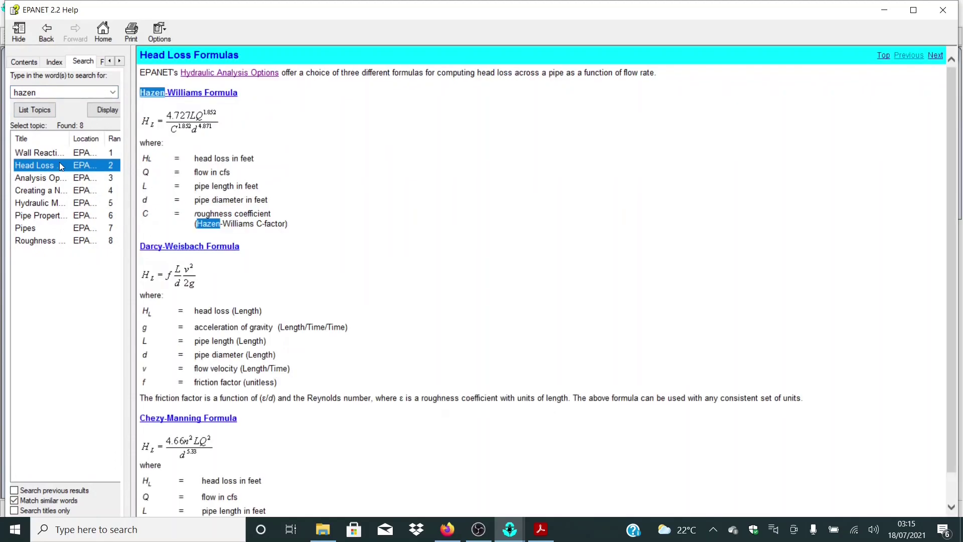
- Examine how pipe diameter enters the Hazen-Williams and other head loss formulas, and close the help
scroll(317, 303, down, 1)
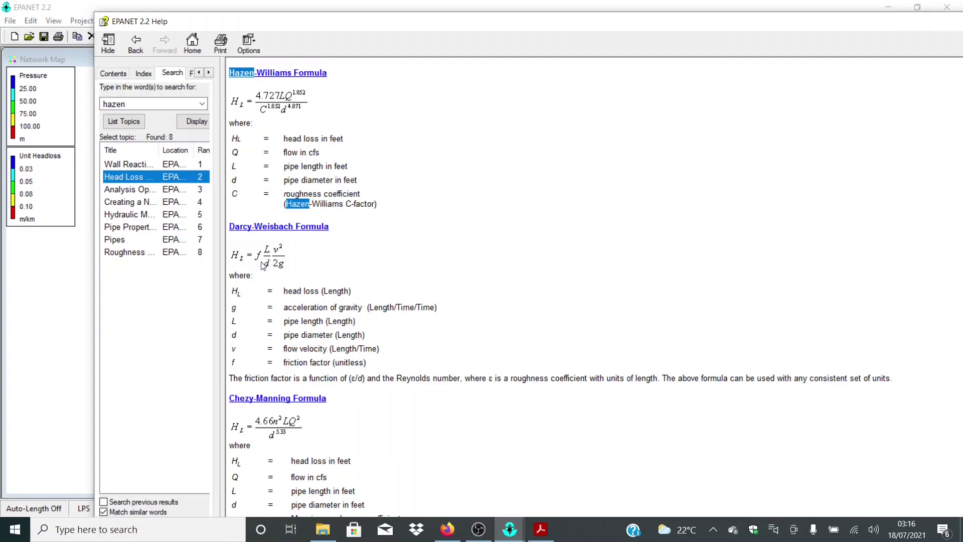
scroll(243, 103, up, 1)
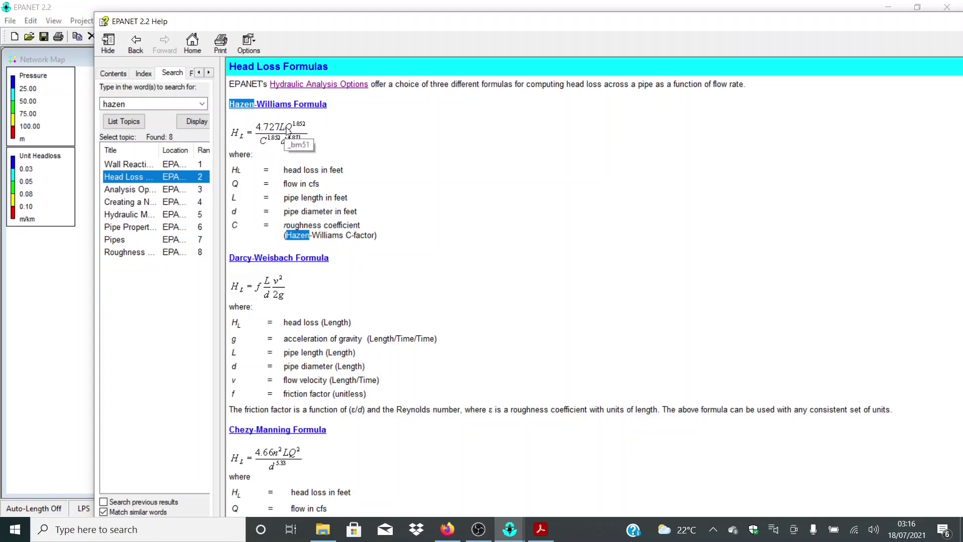
drag(311, 22, 236, 35)
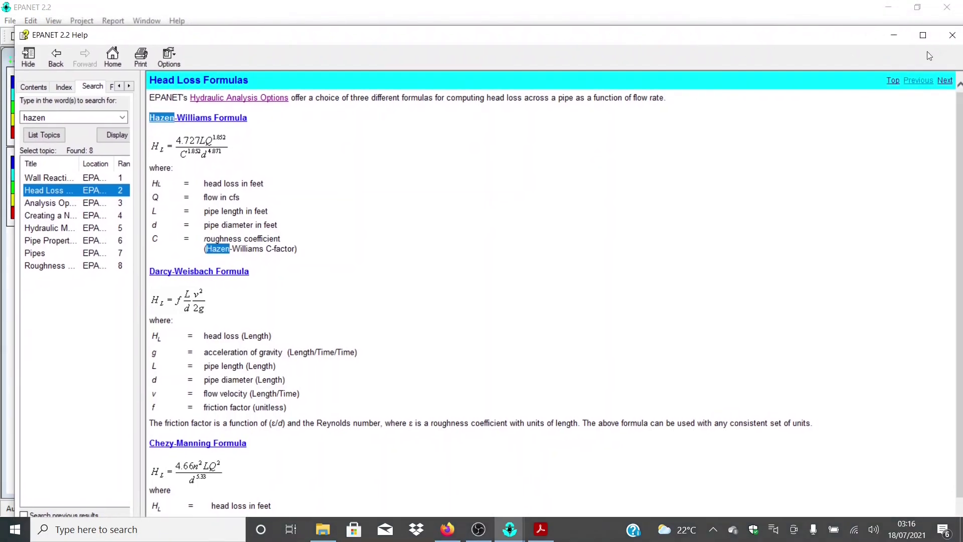
click(953, 35)
- Set the diameter of pipe P-1 to 63 and rerun the hydraulic analysis to bring up the status report
mouse_move(315, 188)
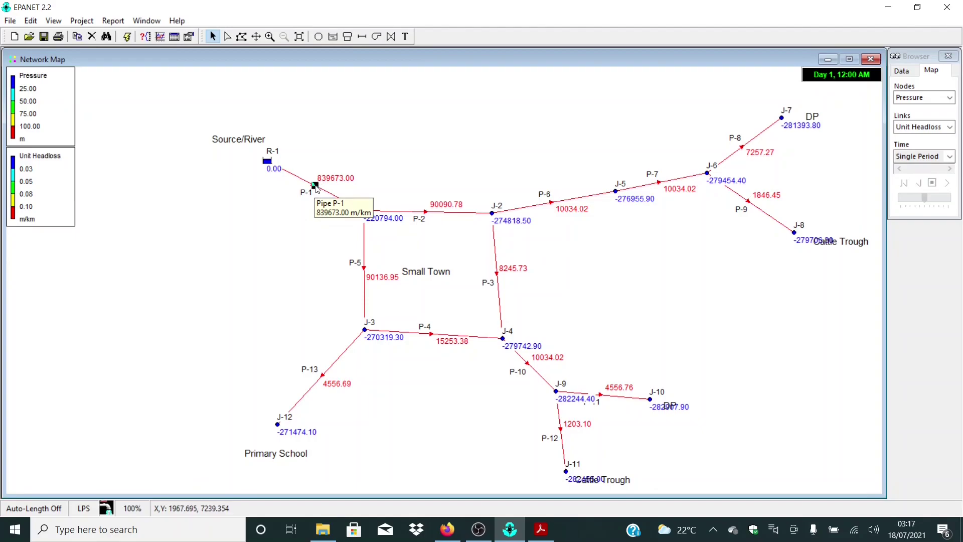
click(315, 188)
double_click(316, 189)
click(642, 220)
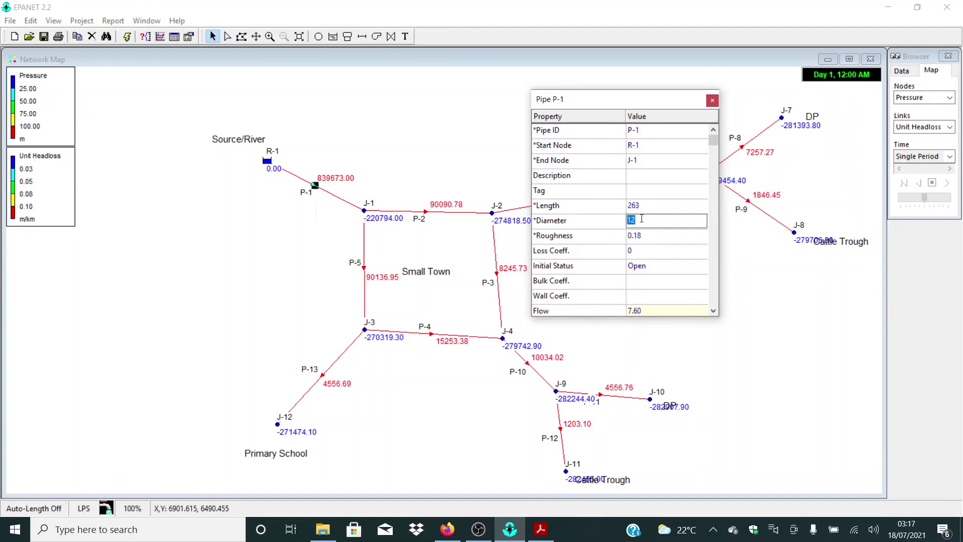
text(63)
click(712, 100)
click(127, 36)
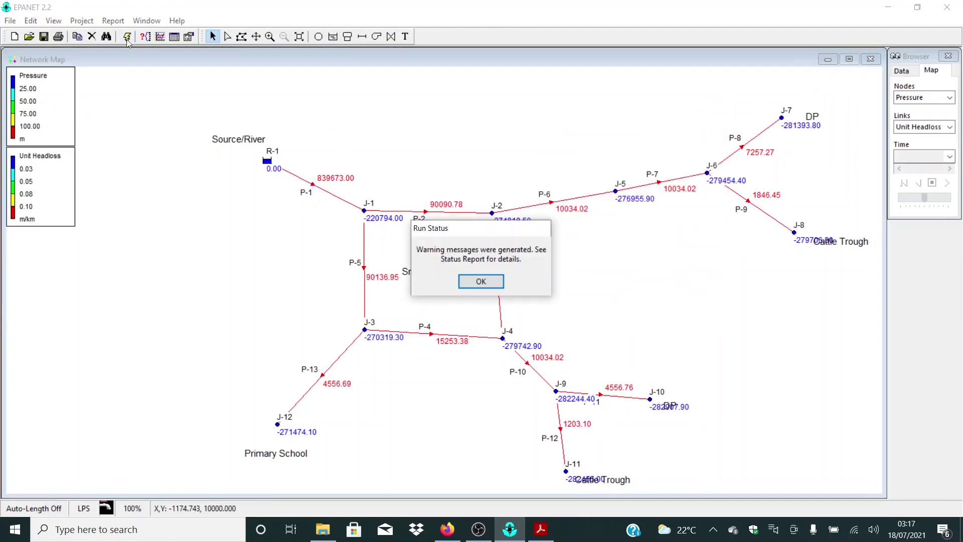
click(482, 280)
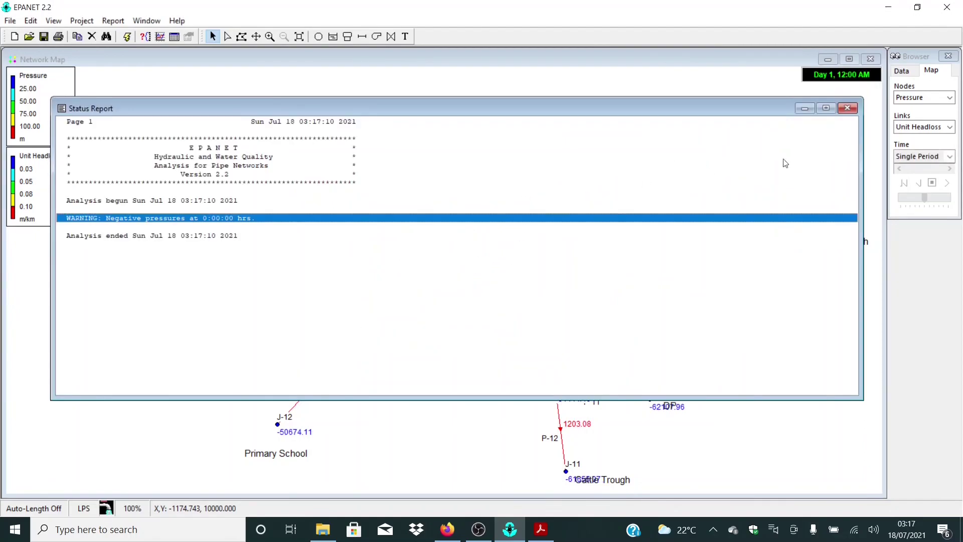
- Dismiss the status report, set the diameter of pipe P-1 to 75, and rerun the hydraulic analysis
click(847, 108)
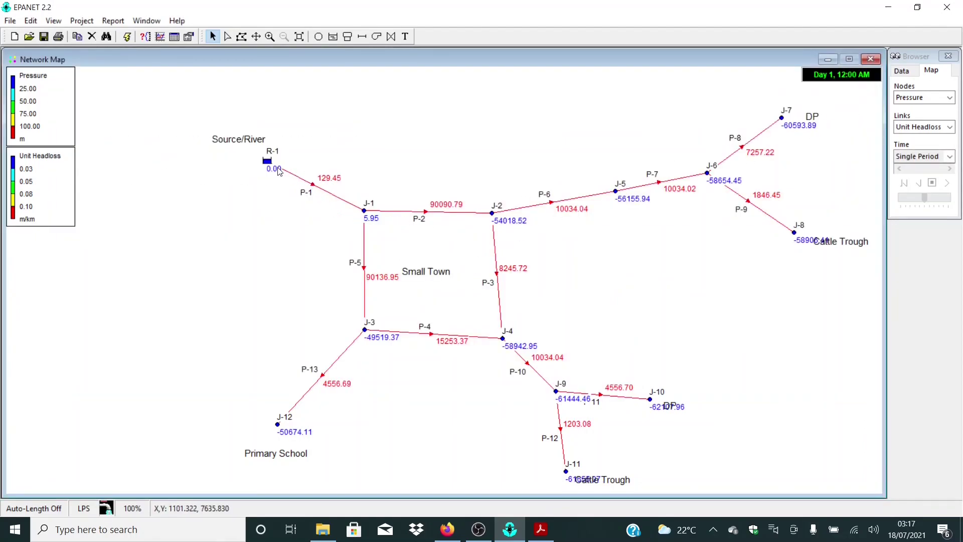
mouse_move(318, 183)
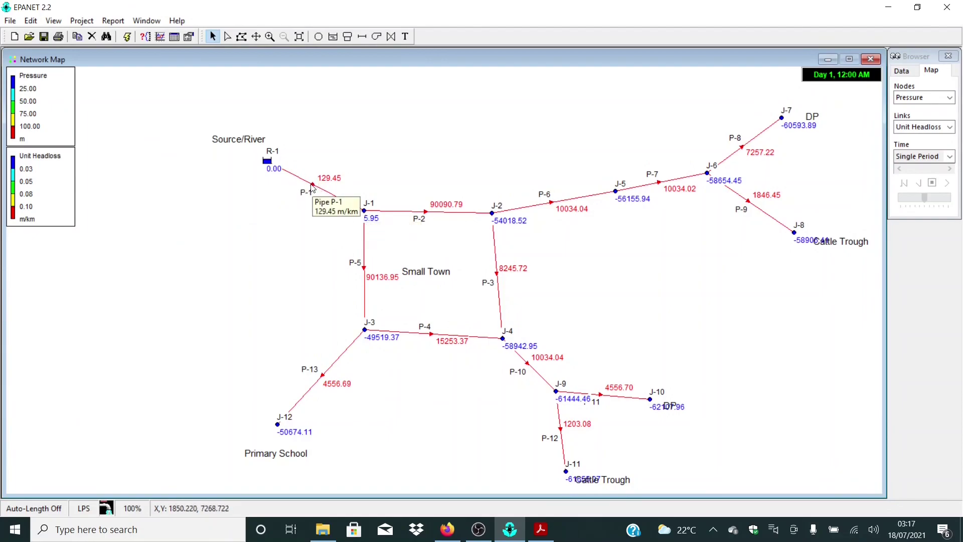
double_click(313, 187)
click(649, 219)
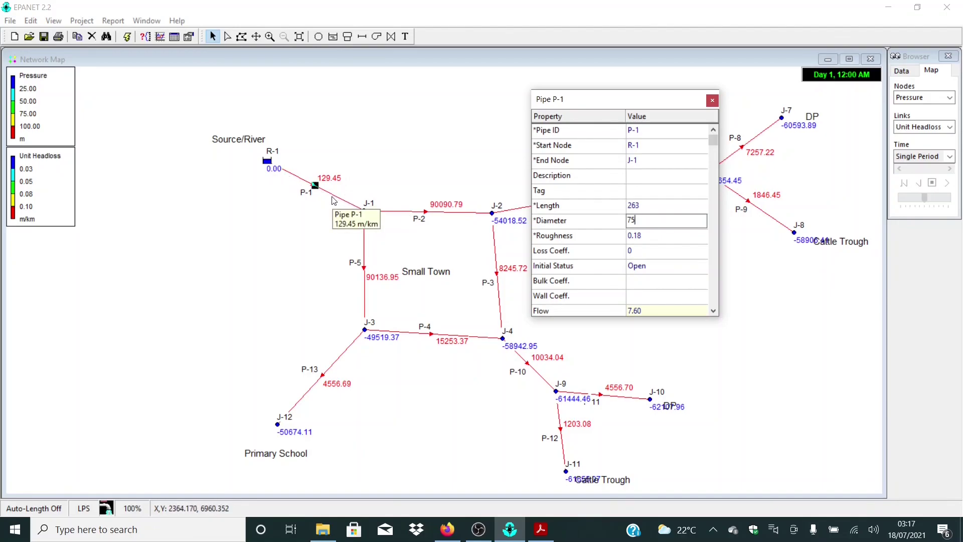
click(712, 102)
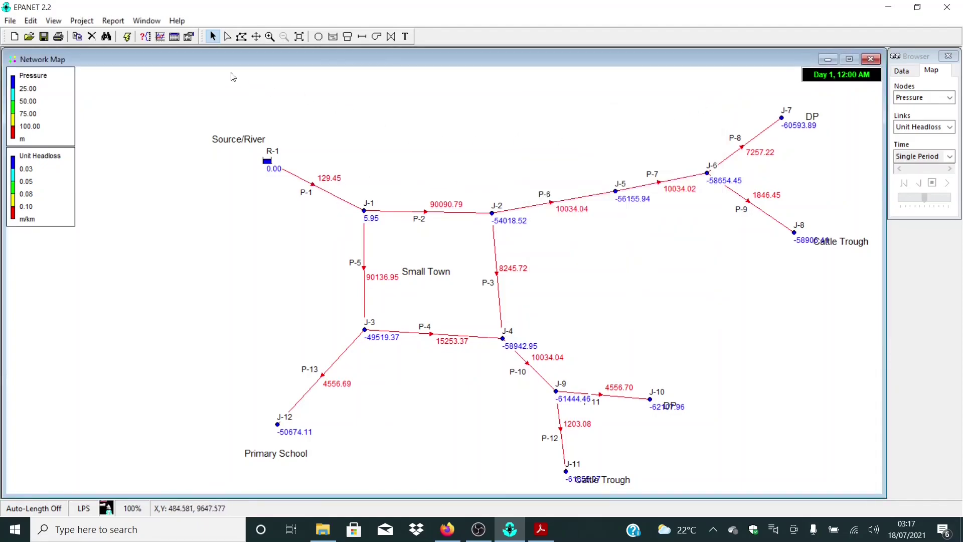
click(127, 38)
click(483, 280)
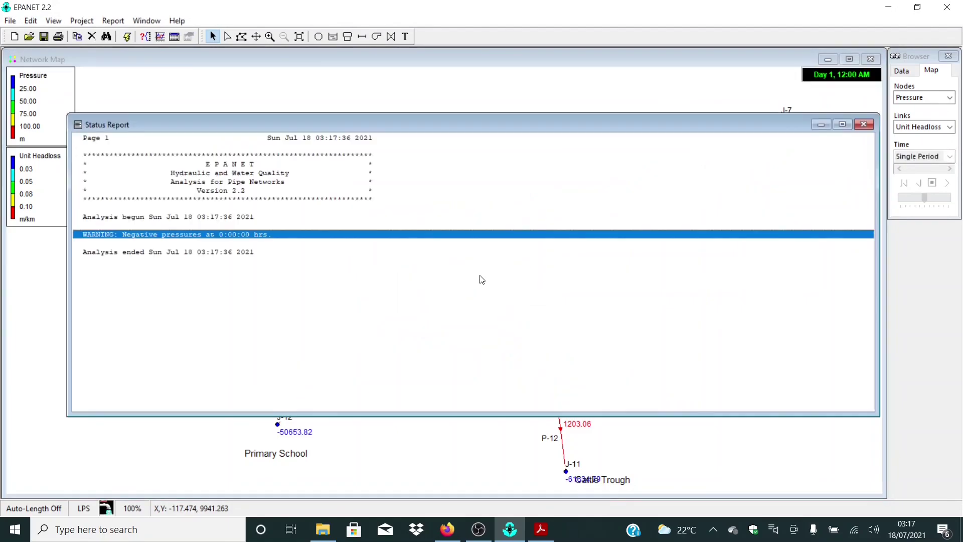
click(864, 125)
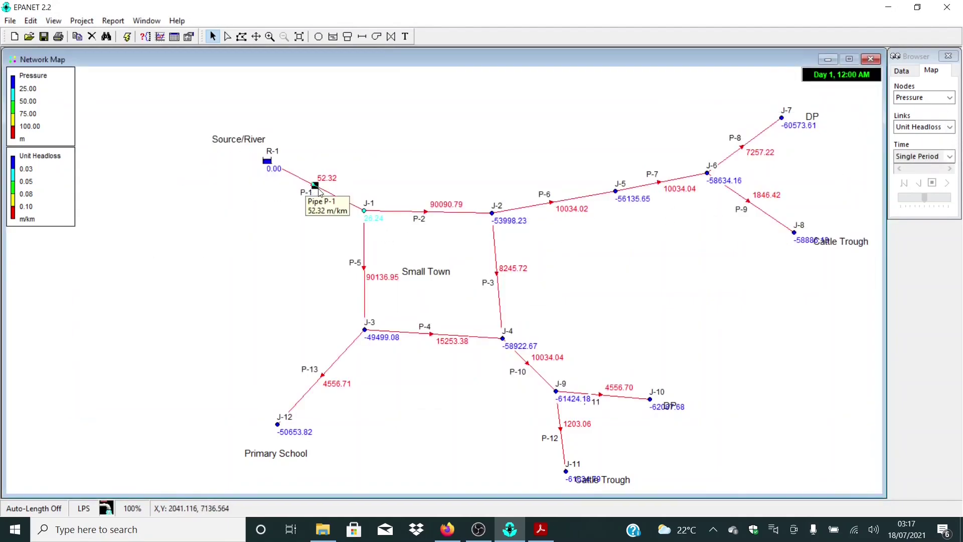
- Set the diameter of pipe P-1 to 90, rerun the hydraulic analysis and dismiss its status report
double_click(312, 186)
click(657, 222)
text(90)
click(712, 100)
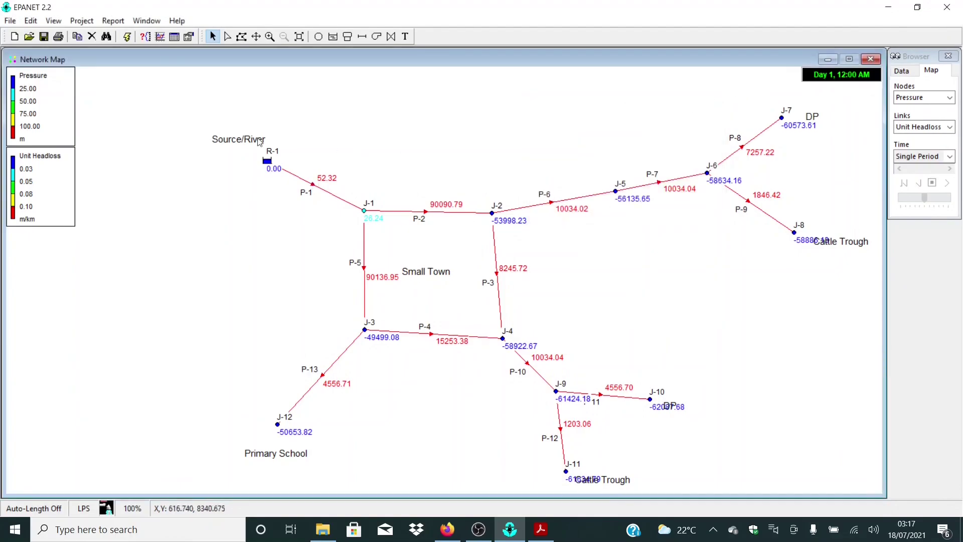
click(127, 36)
click(481, 281)
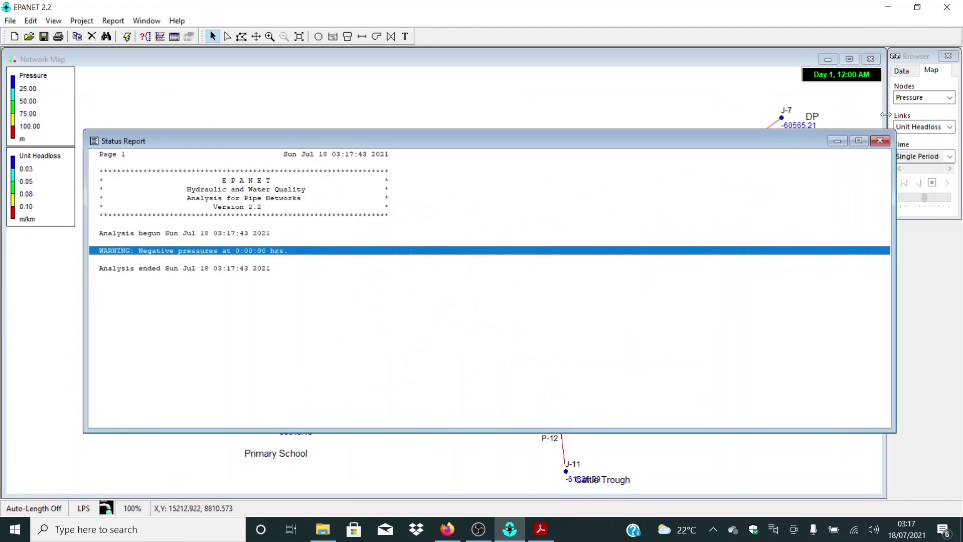
click(881, 142)
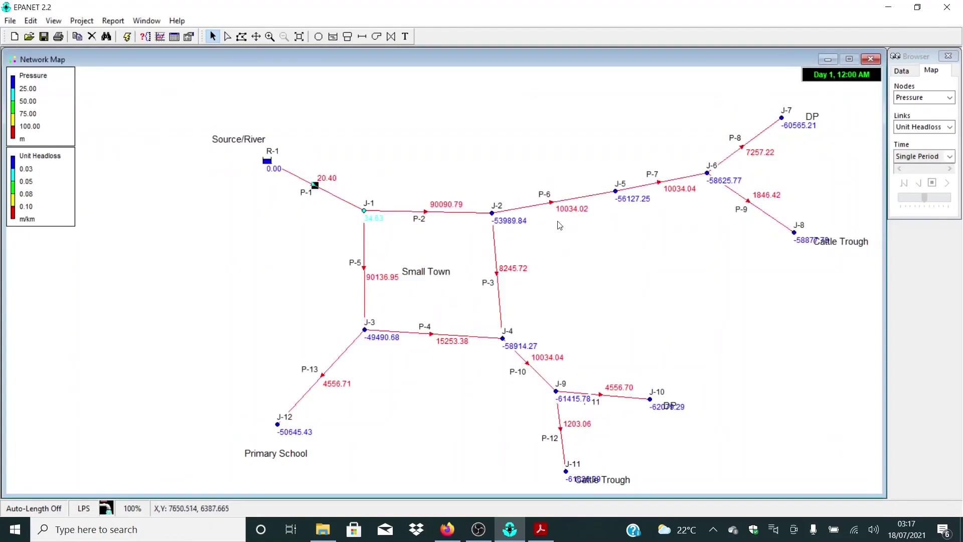
- Set the diameter of pipe P-1 to 110, rerun the hydraulic analysis and dismiss its status report
double_click(312, 186)
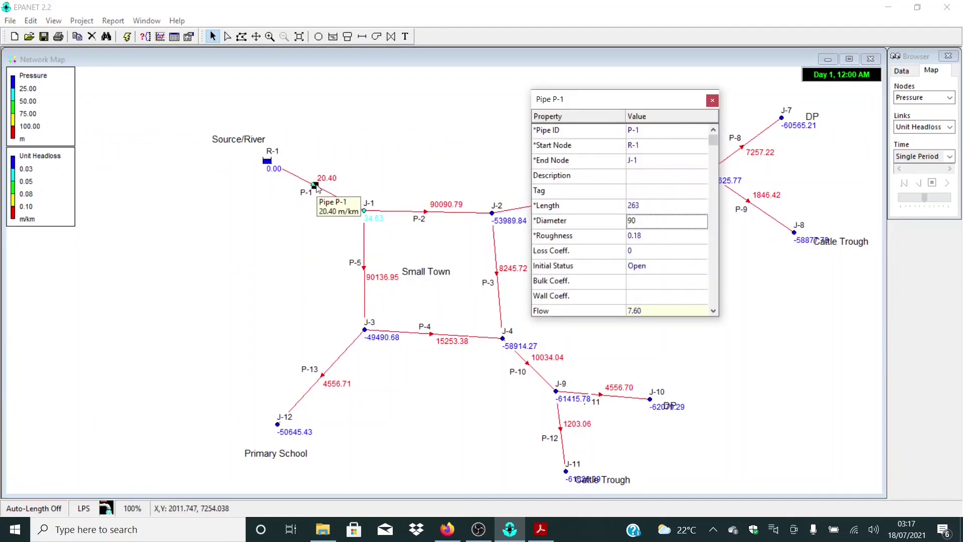
click(647, 224)
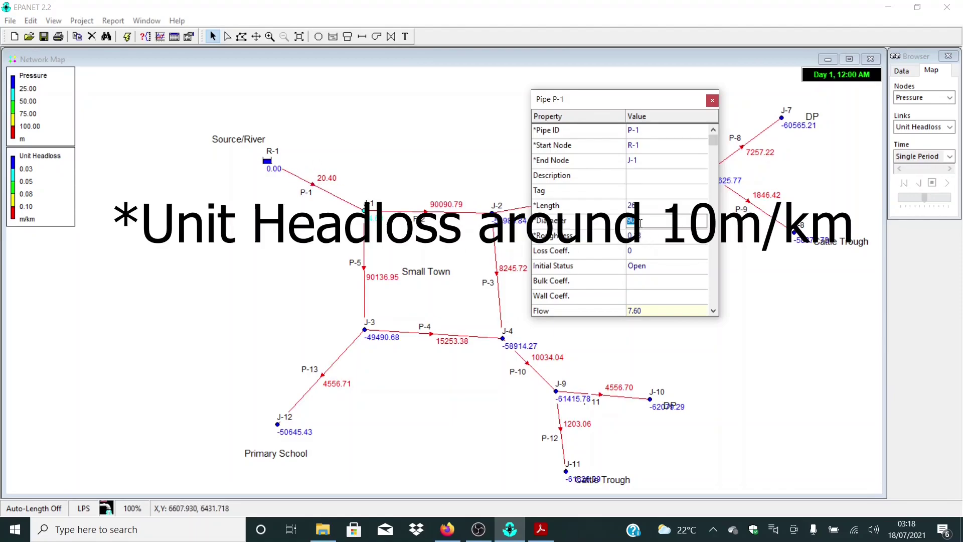
text(11)
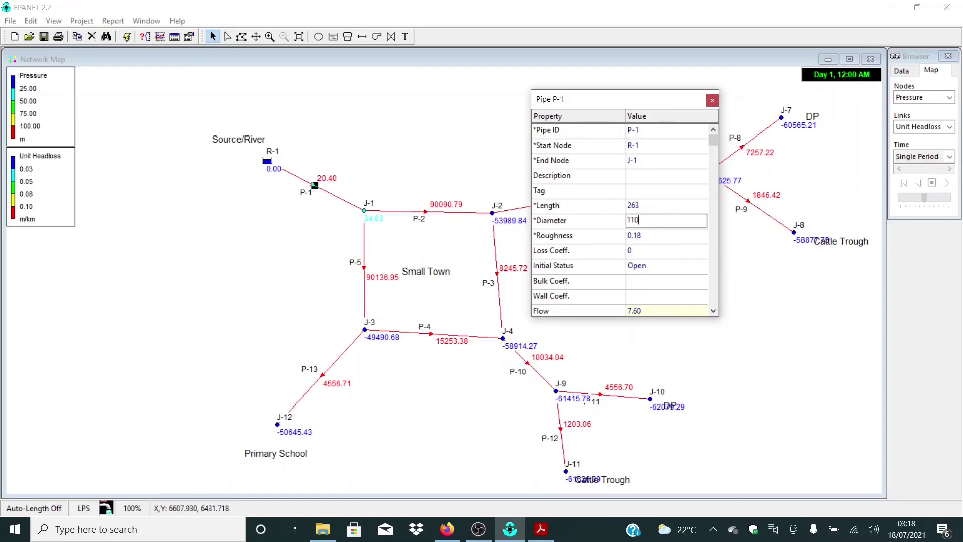
text(0)
click(713, 102)
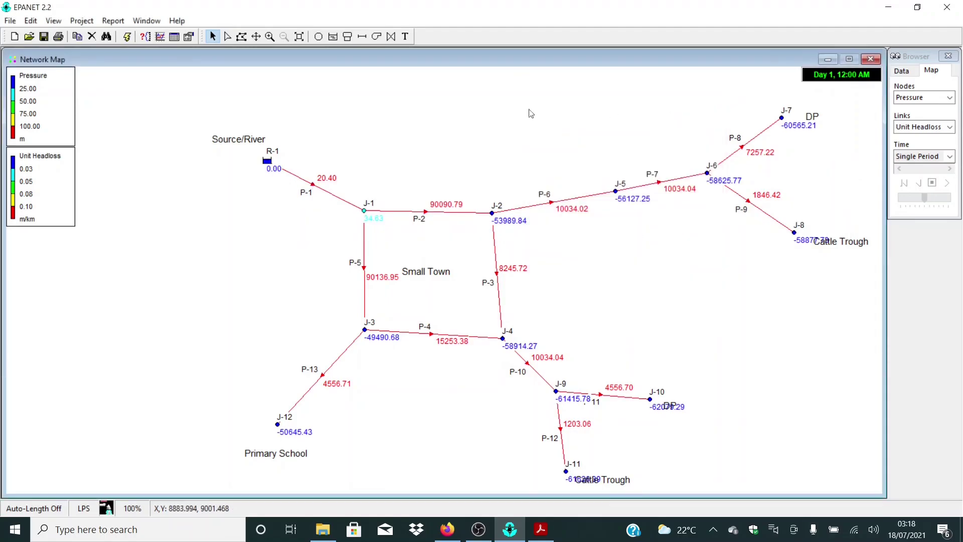
click(127, 37)
click(486, 281)
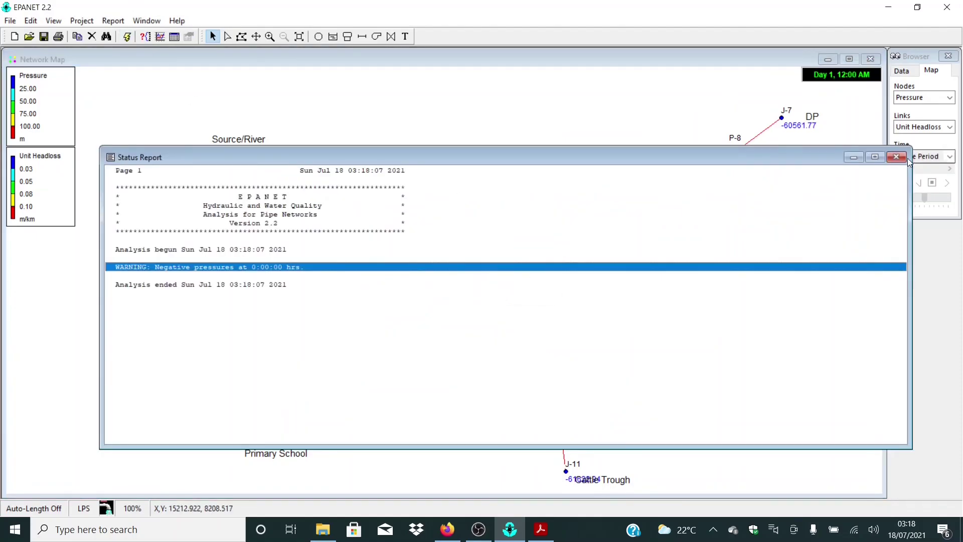
click(901, 160)
click(322, 185)
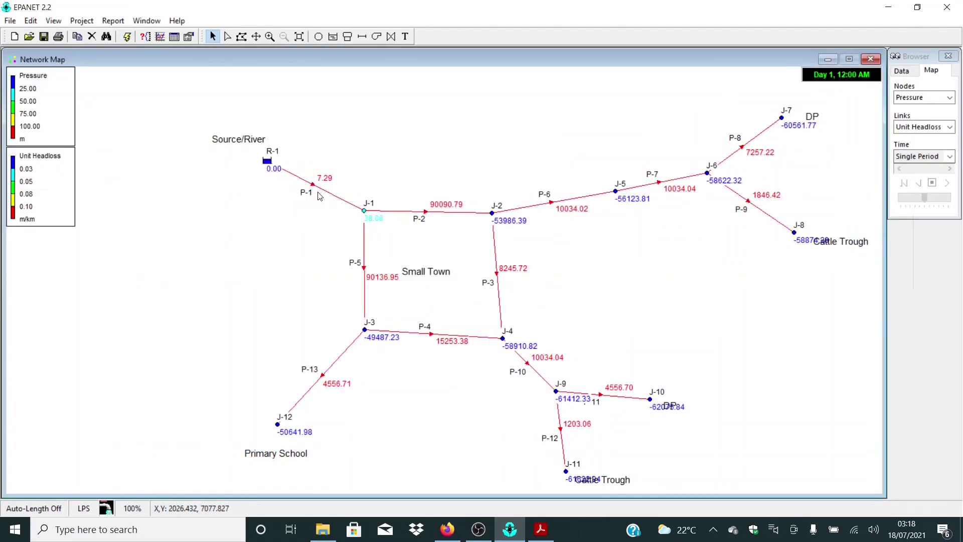
- Review the velocity and flow of the pipes on the network map, and return the link display to Unit Headloss
click(923, 127)
click(920, 169)
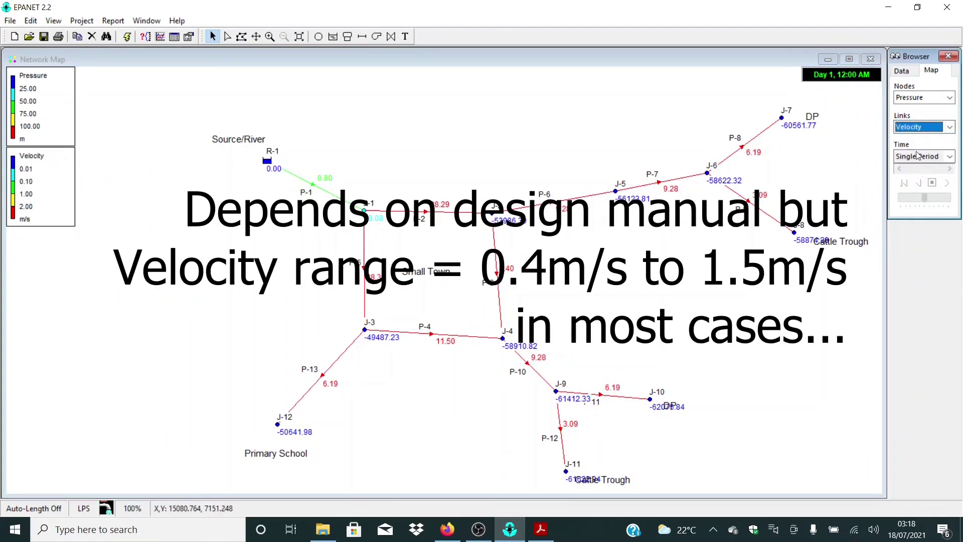
click(925, 127)
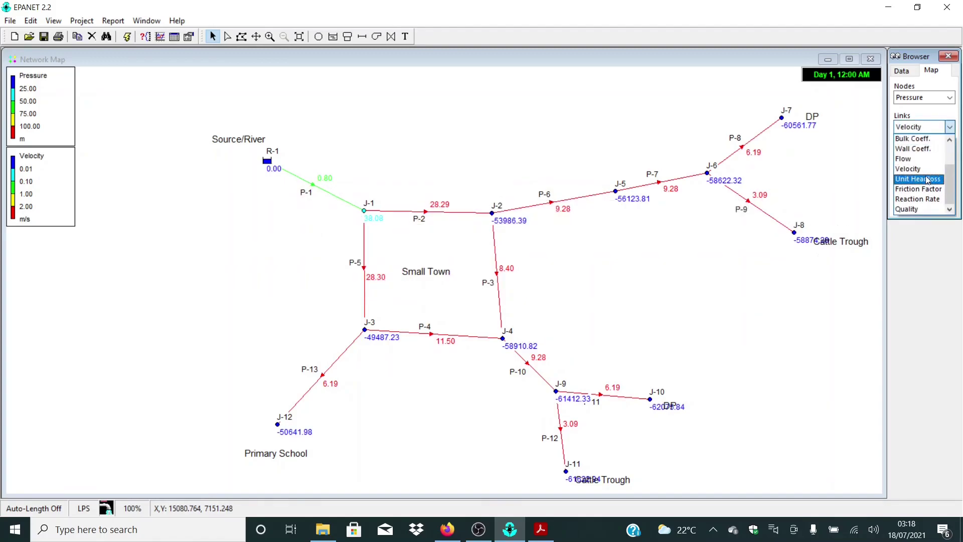
click(903, 158)
mouse_move(326, 191)
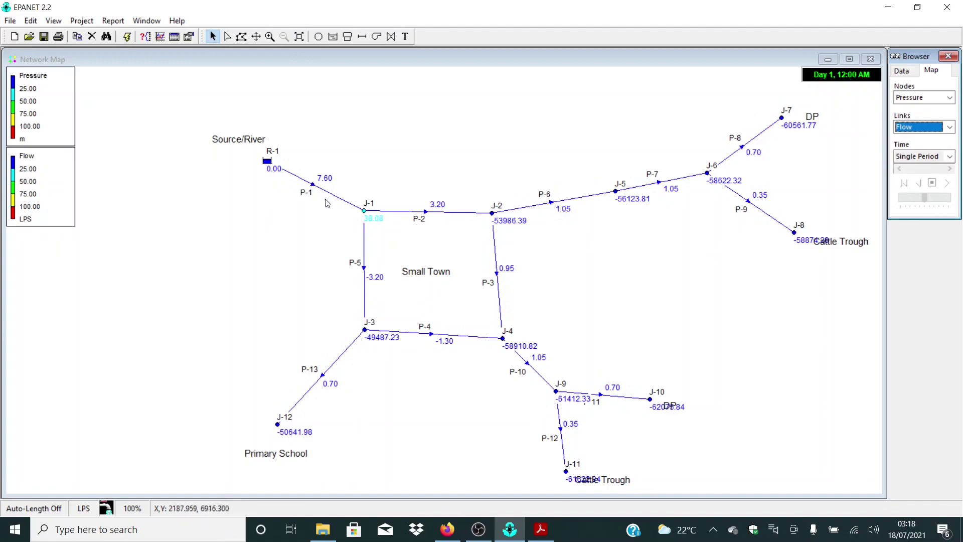
mouse_move(448, 218)
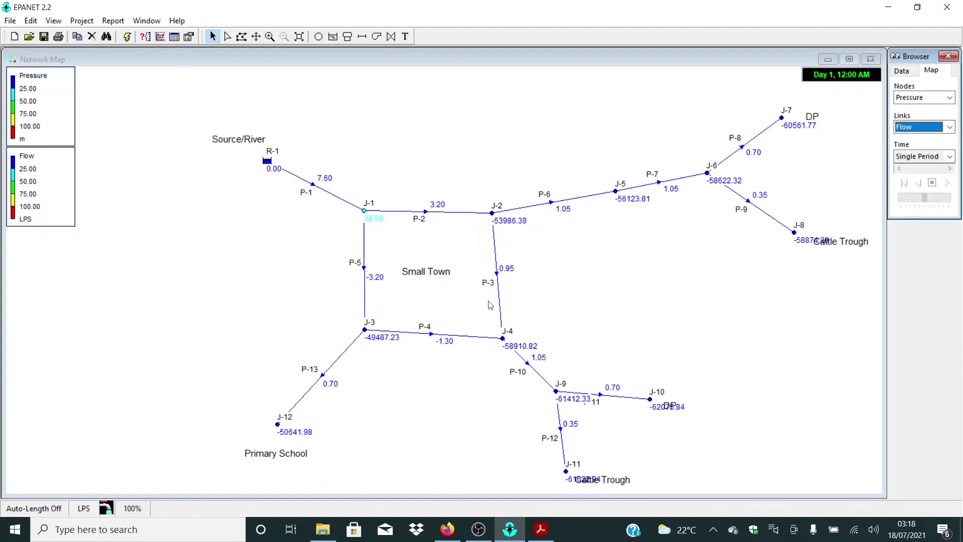
click(931, 127)
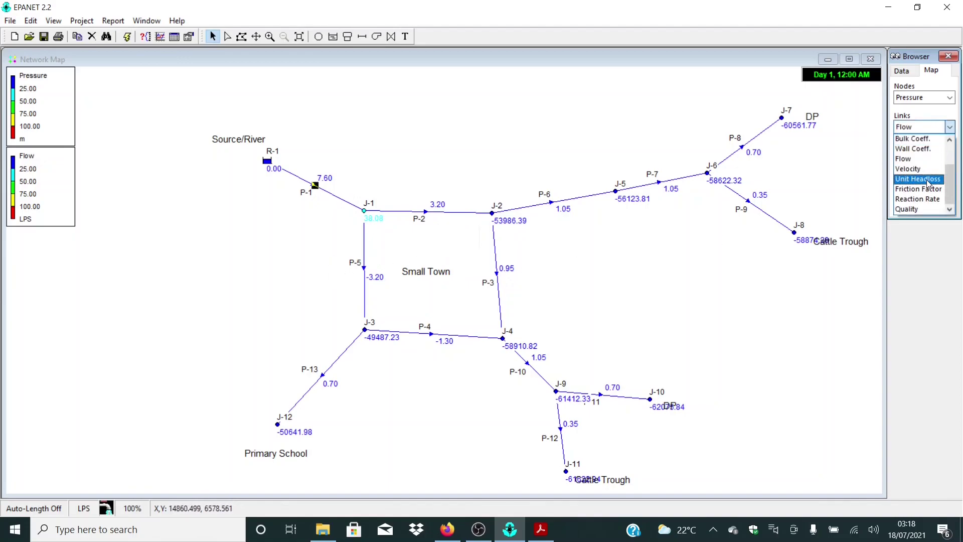
click(929, 184)
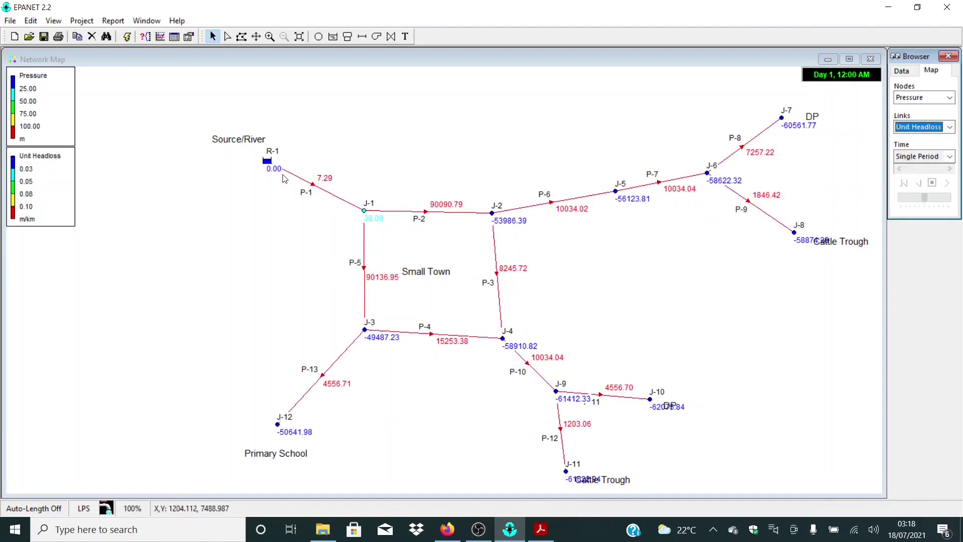
- Set the diameter of pipe P-2 to 63, rerun the hydraulic analysis and dismiss its status report
mouse_move(427, 217)
double_click(444, 212)
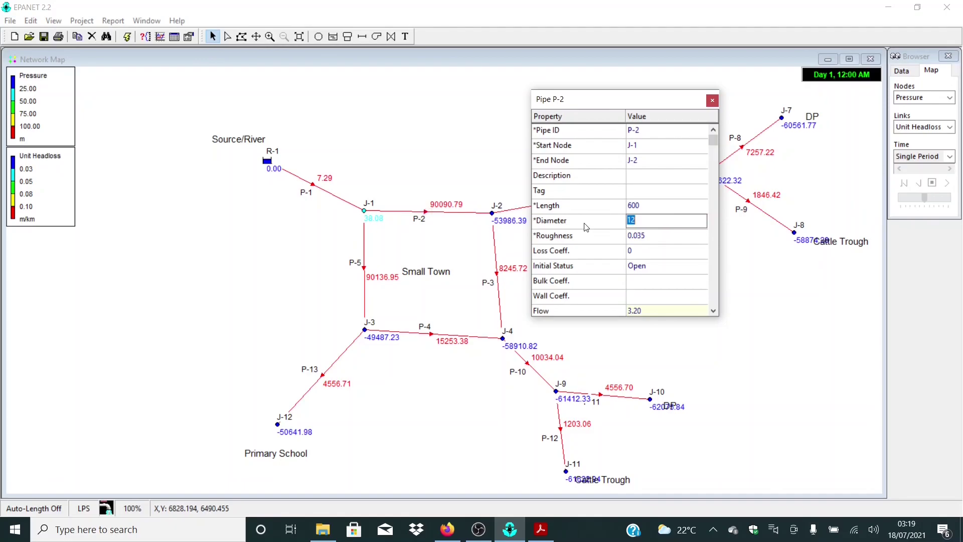
click(659, 218)
text(63)
click(712, 101)
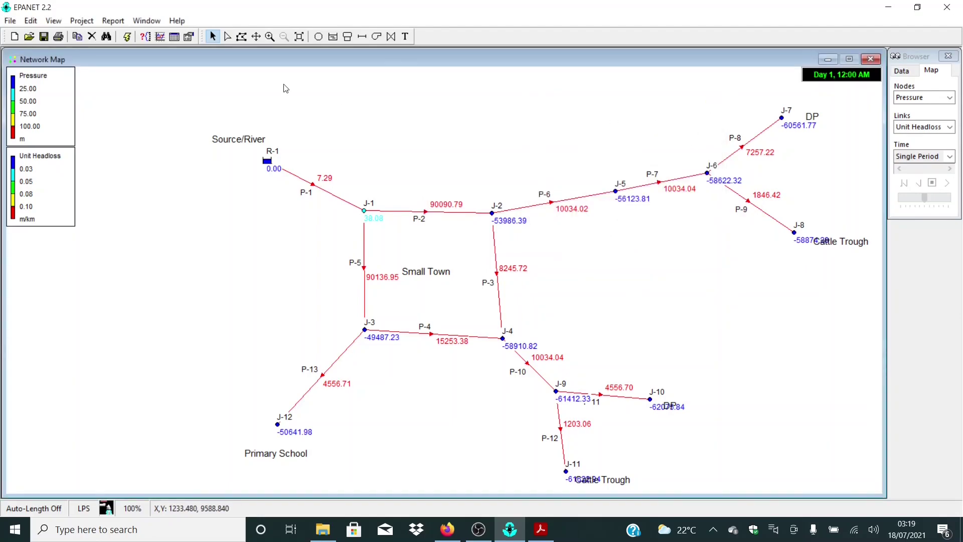
click(127, 36)
click(481, 281)
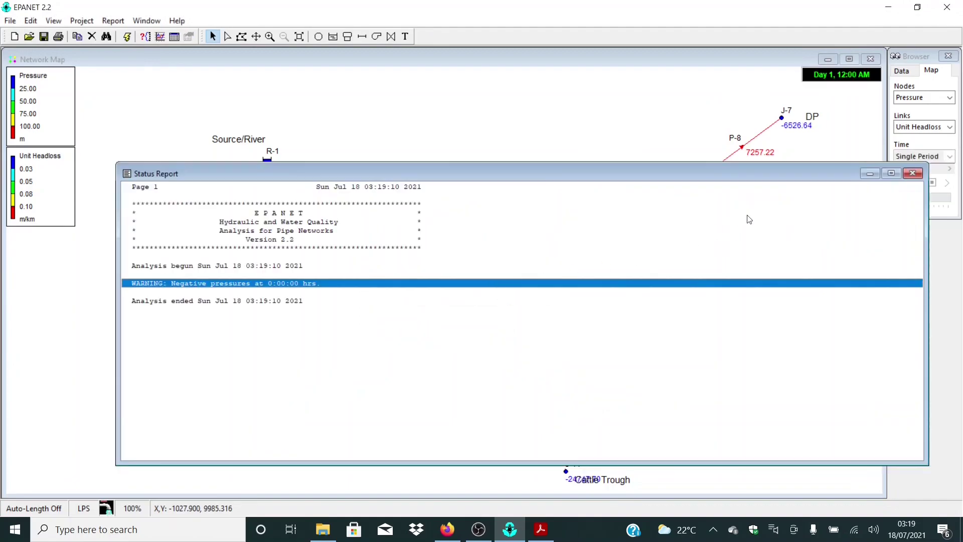
click(913, 174)
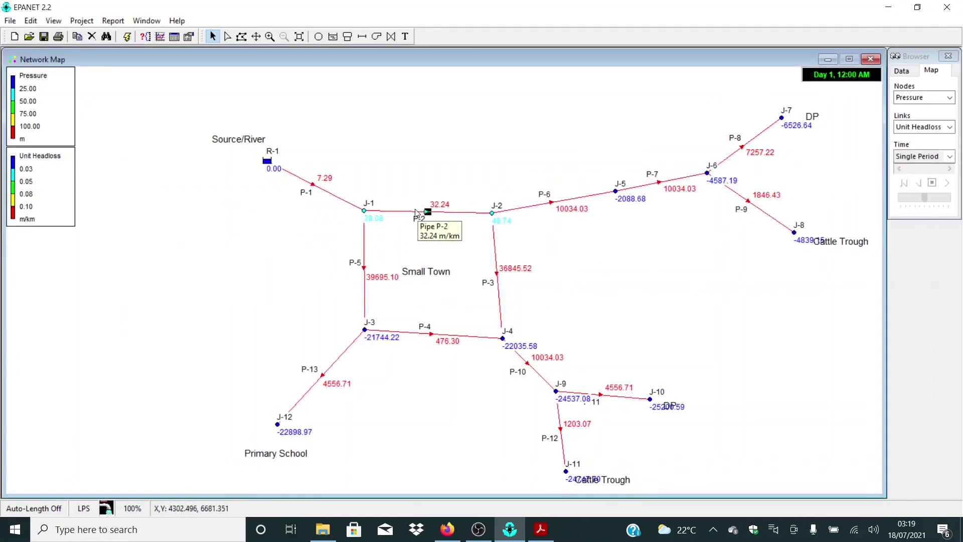
- Set the diameter of pipe P-2 to 75, rerun the hydraulic analysis and dismiss its status report
double_click(429, 213)
click(640, 221)
double_click(656, 225)
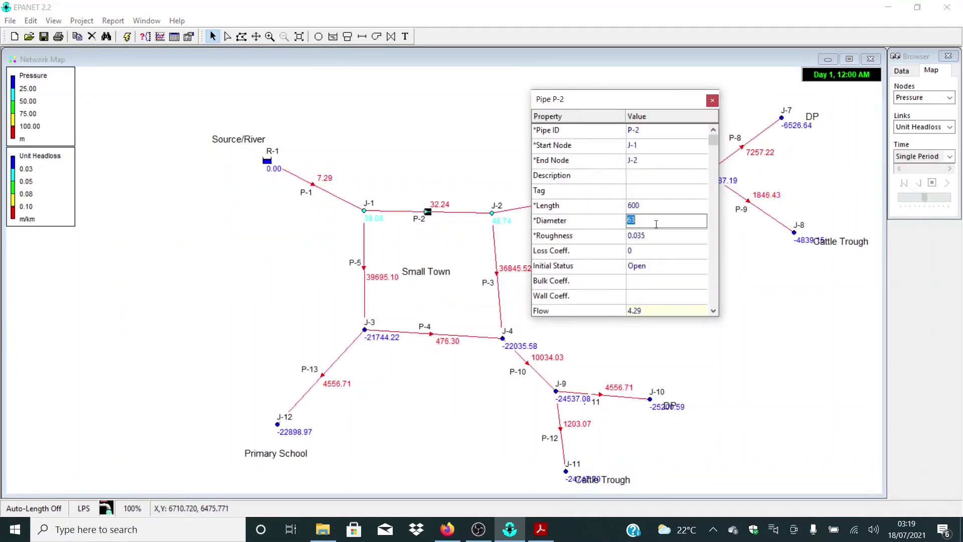
text(75)
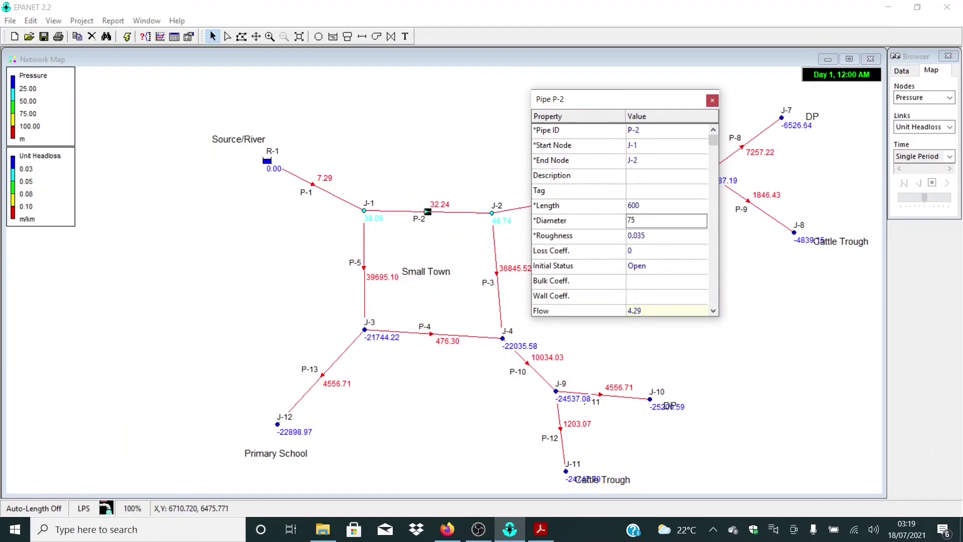
click(713, 100)
click(128, 36)
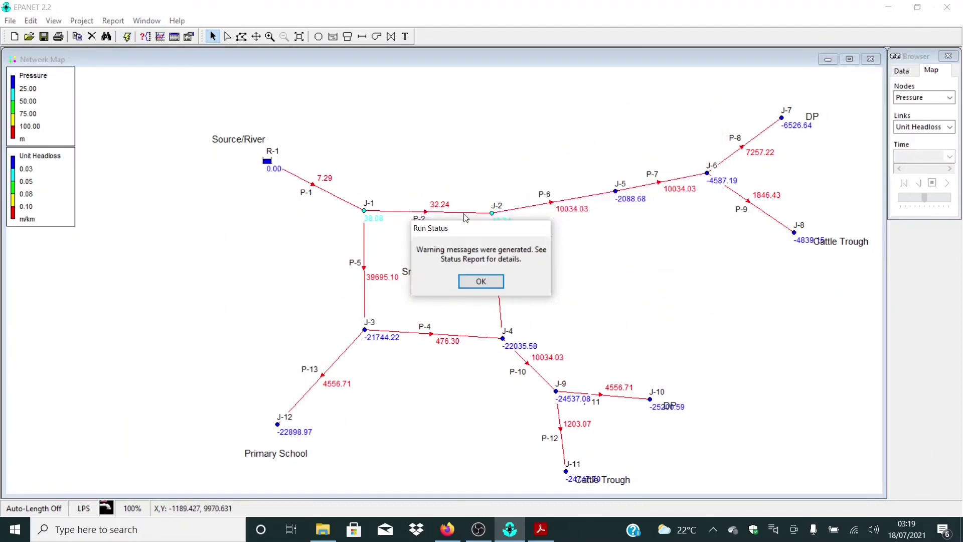
click(480, 280)
click(928, 189)
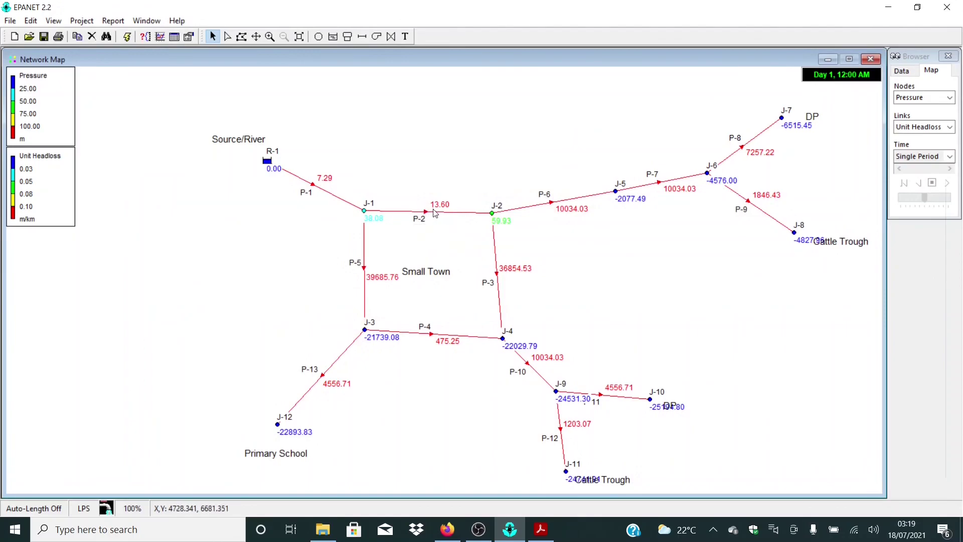
- Check the diameter of pipe P-2 in its properties and close them without changes
double_click(433, 215)
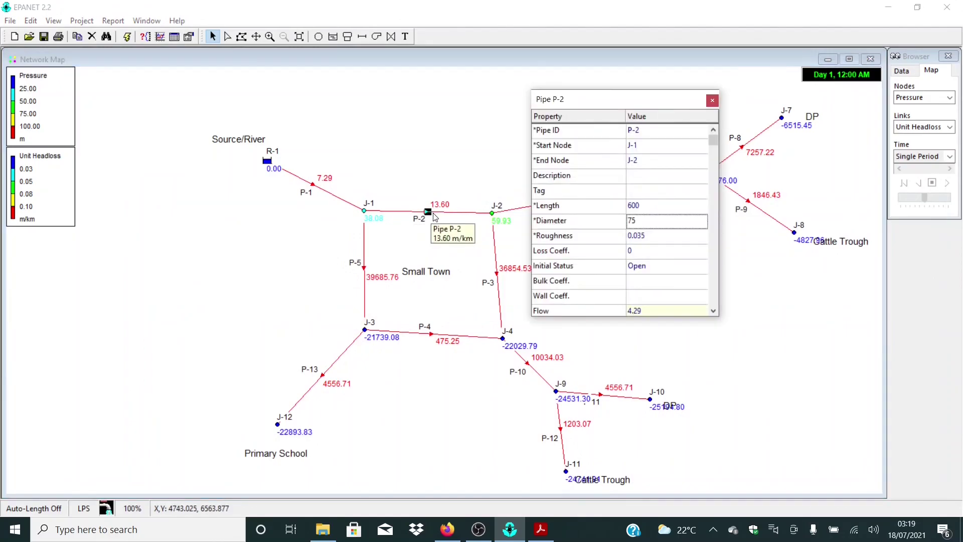
double_click(638, 222)
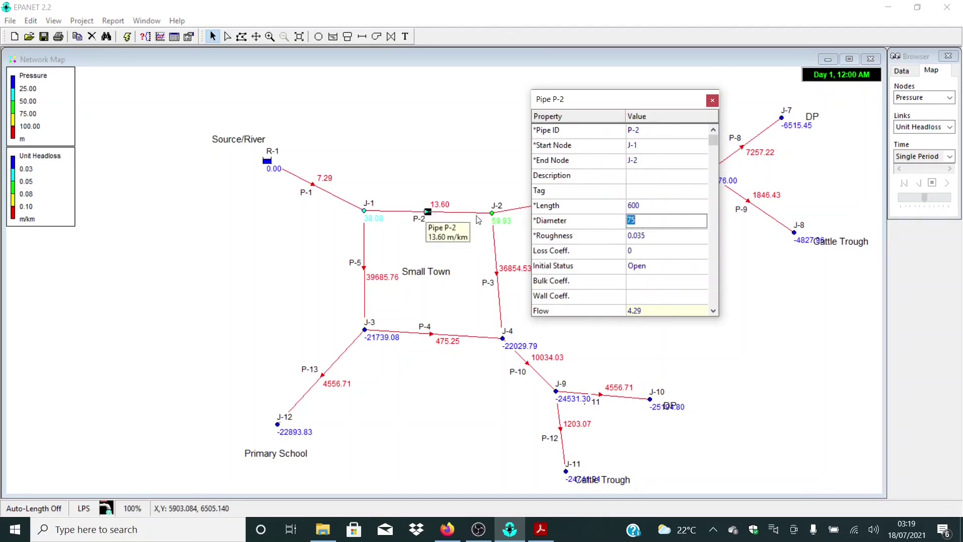
click(711, 102)
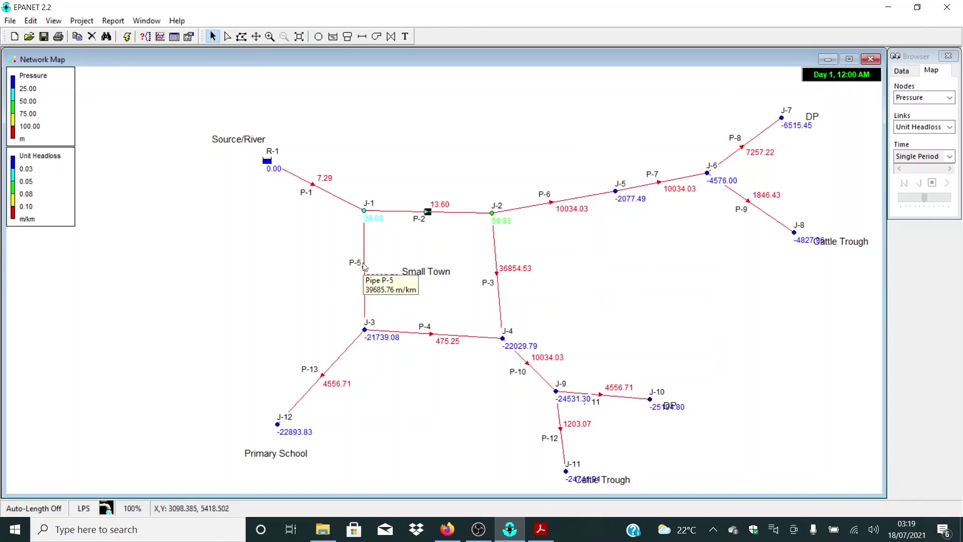
- Set the diameters of pipes P-5 and P-4 to 75 each
double_click(445, 213)
click(364, 270)
click(659, 221)
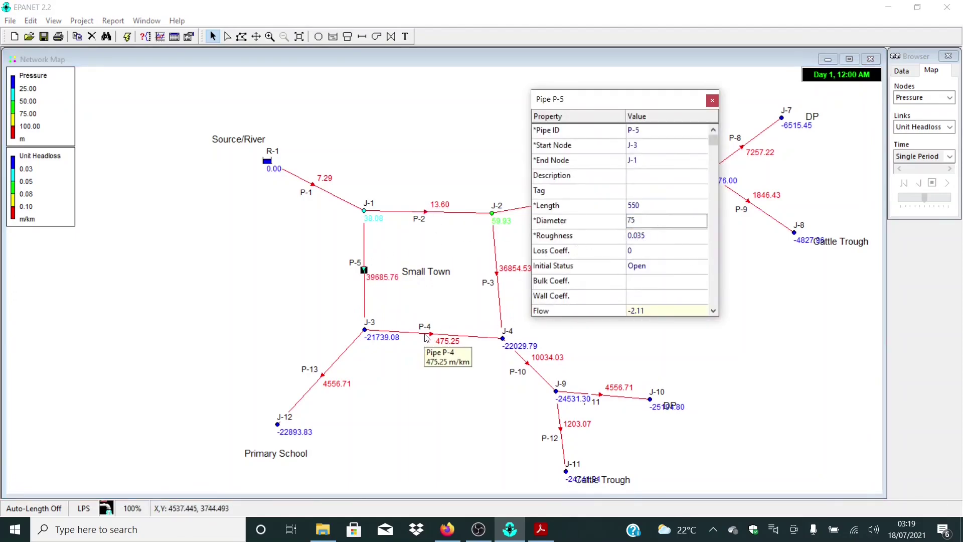
click(433, 334)
click(646, 221)
text(75)
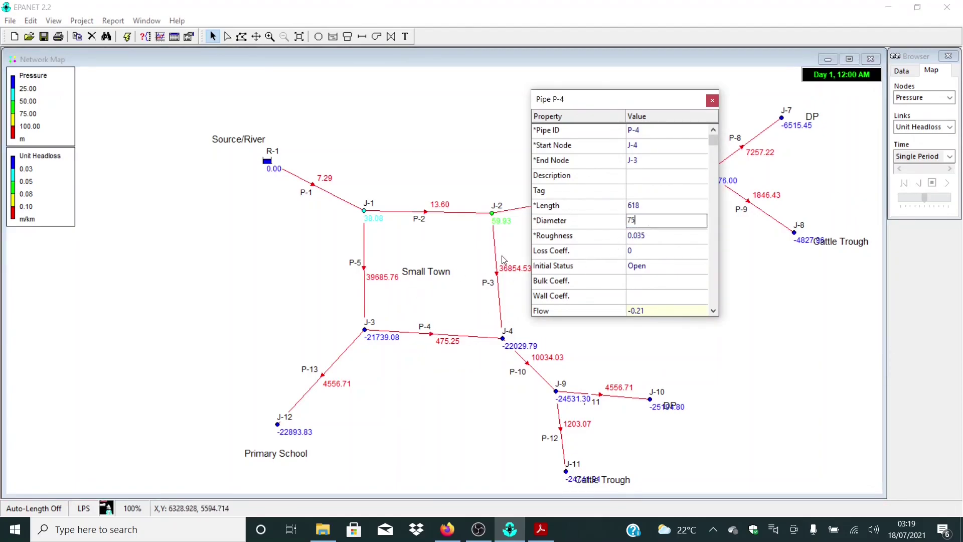
- Set the diameter of pipe P-3 to 75 and close its properties
click(498, 275)
click(641, 224)
text(7)
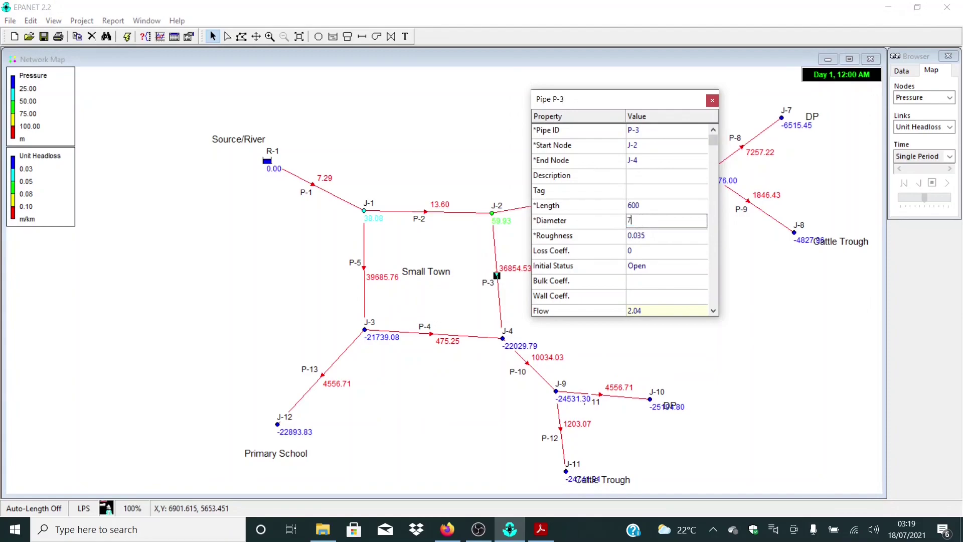
text(5)
click(691, 237)
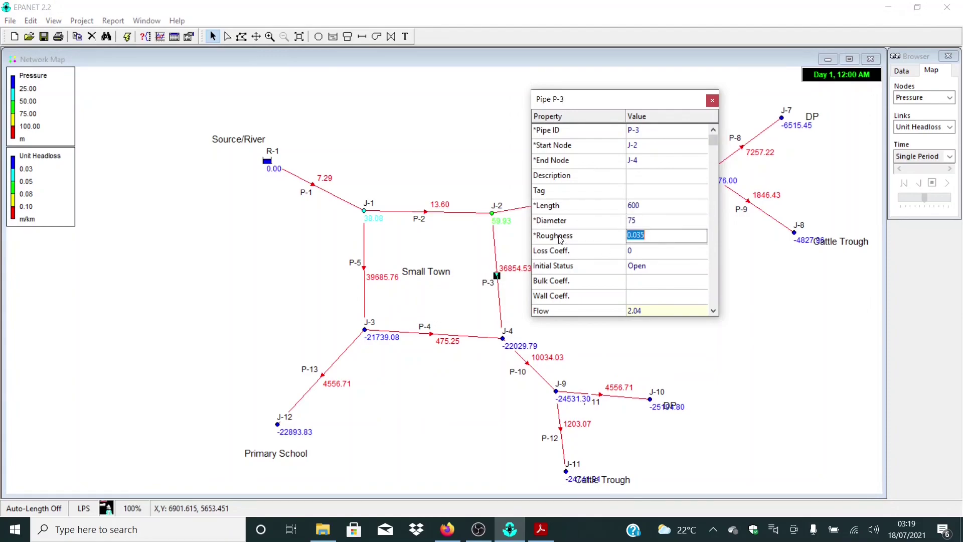
click(712, 100)
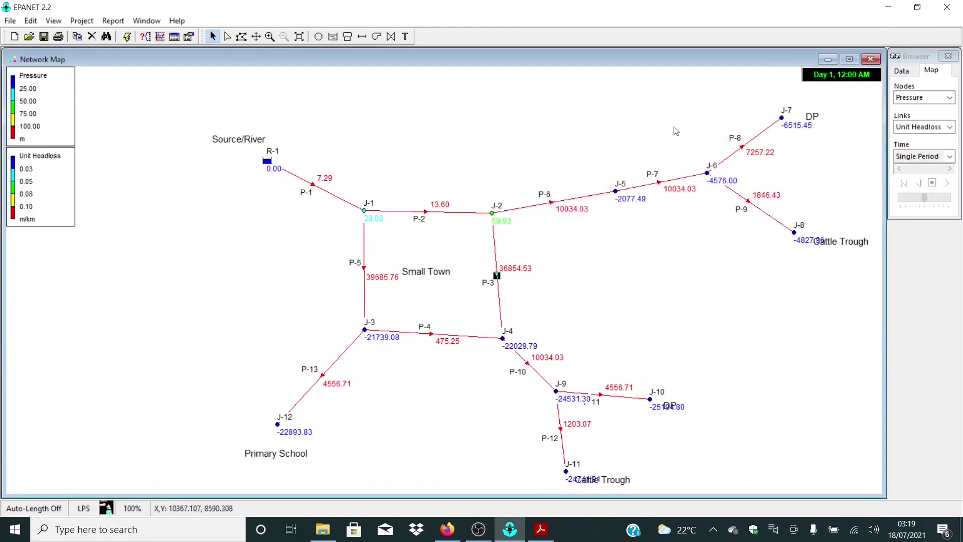
- Rerun the hydraulic analysis with the resized town loop pipes and dismiss the status report
click(128, 37)
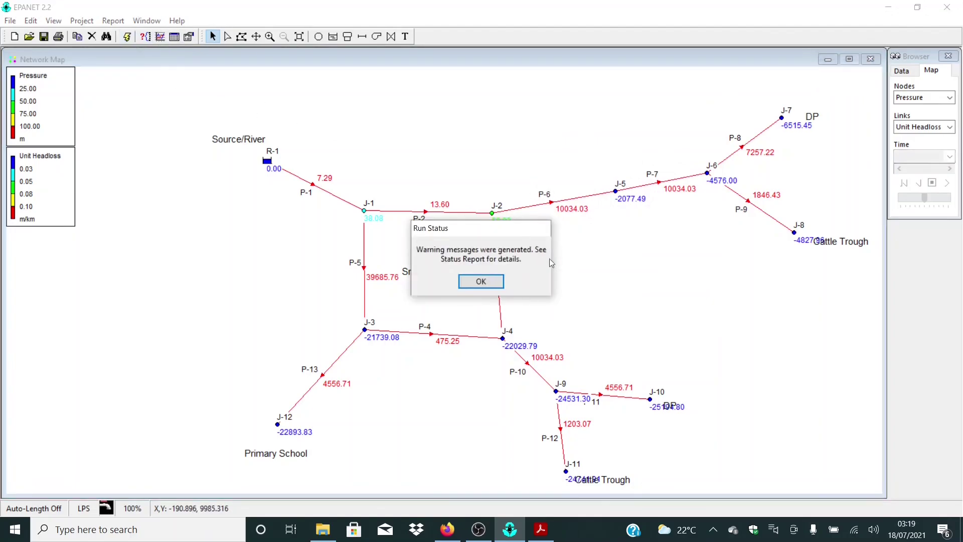
click(490, 282)
click(946, 207)
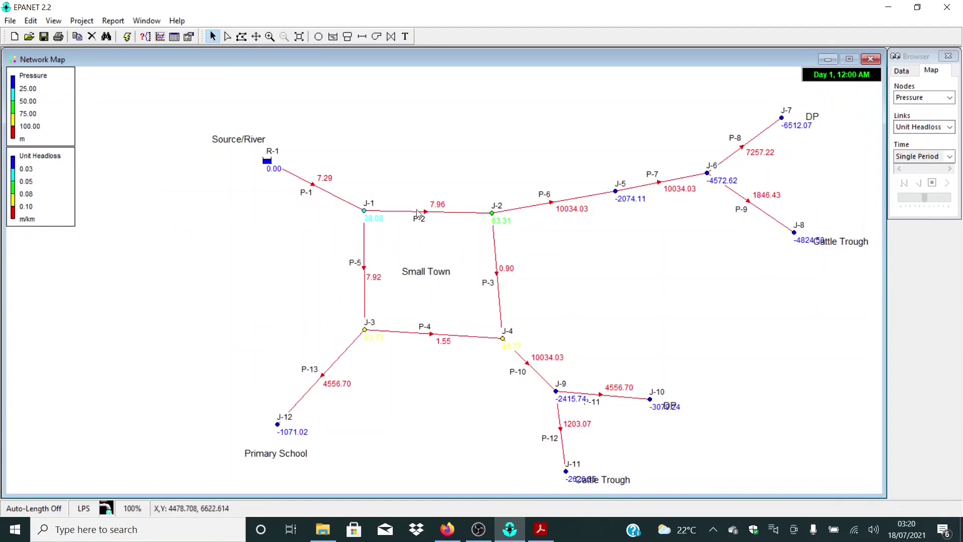
- Compare unit headloss and velocity in the Small Town loop pipes, returning the link display to Unit Headloss
mouse_move(424, 214)
mouse_move(366, 275)
click(438, 338)
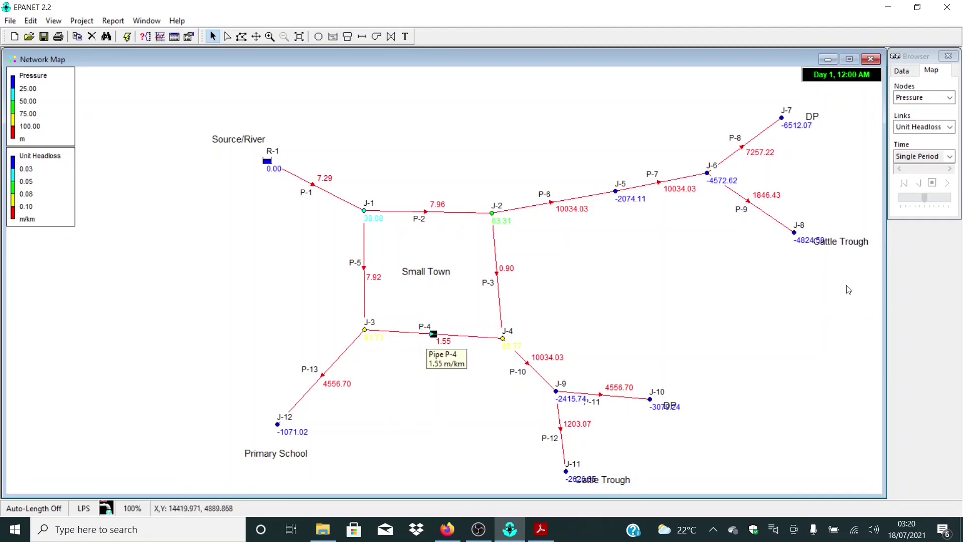
click(949, 127)
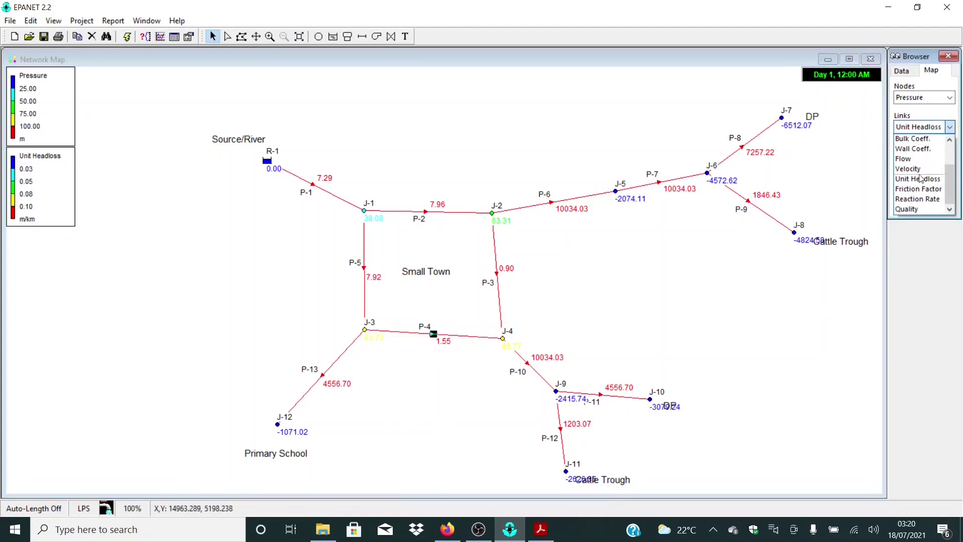
click(909, 169)
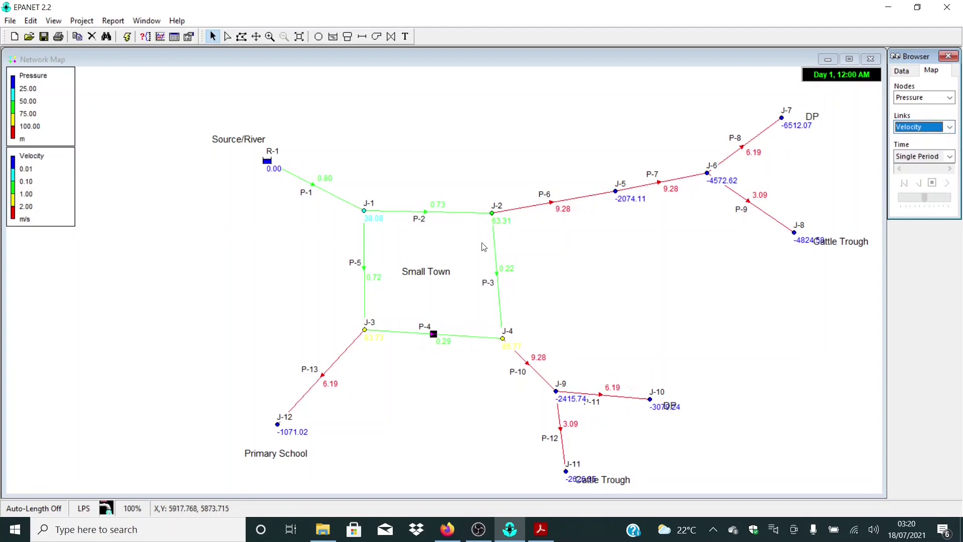
click(436, 335)
click(921, 130)
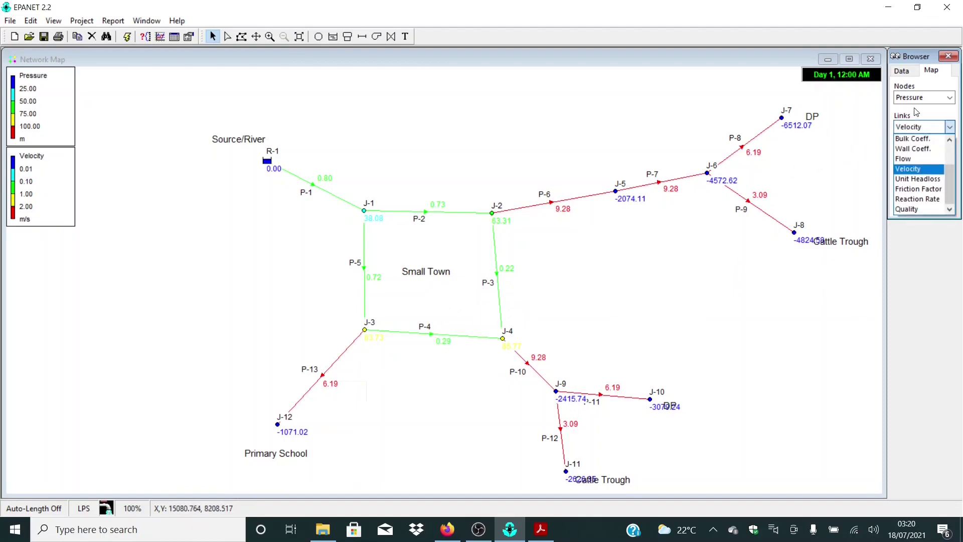
click(918, 179)
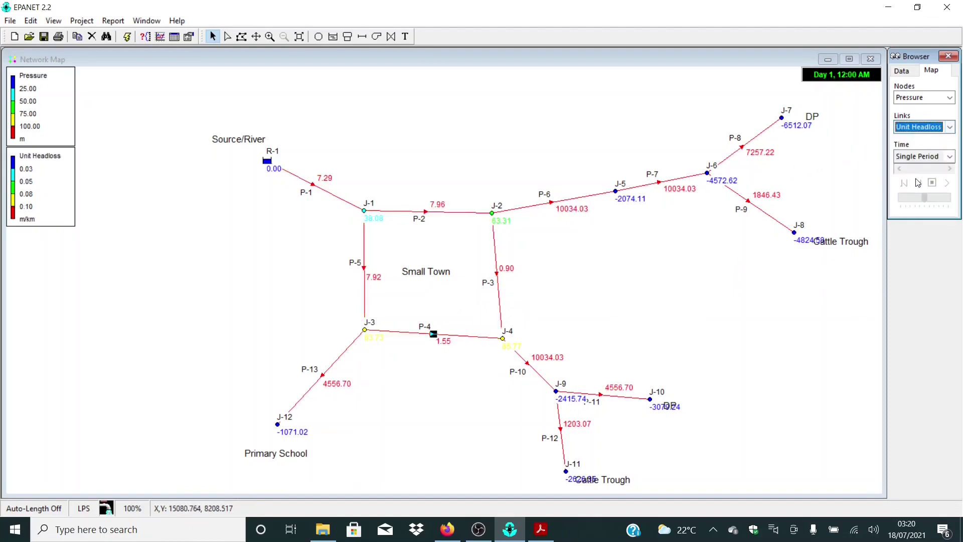
- Try a diameter of 63 for pipe P-13 and rerun the hydraulic analysis
double_click(321, 376)
click(645, 224)
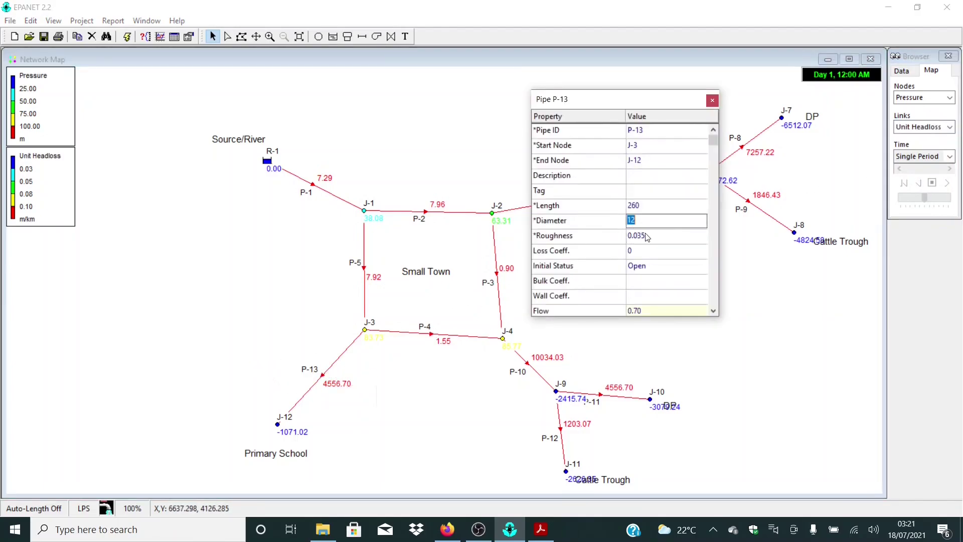
text(63)
key(Return)
click(713, 101)
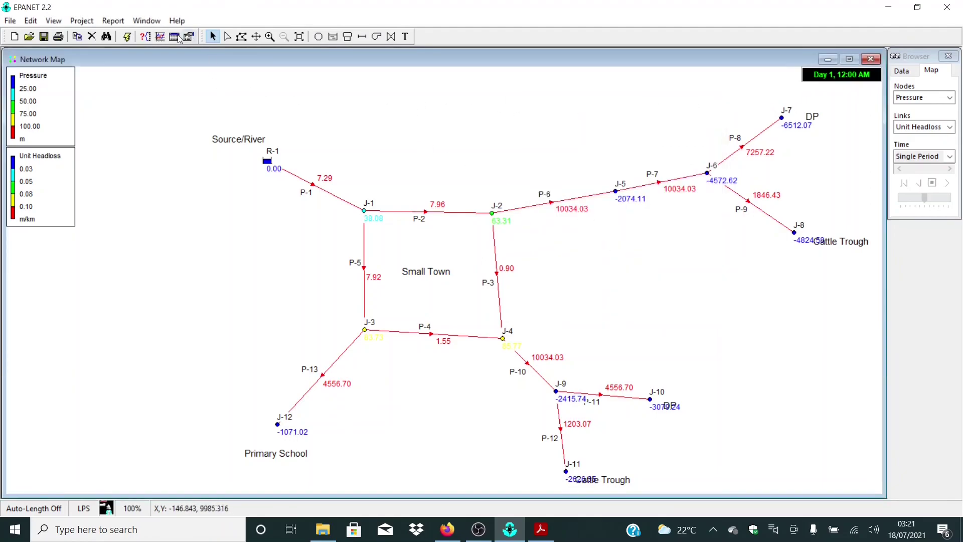
click(127, 37)
click(464, 281)
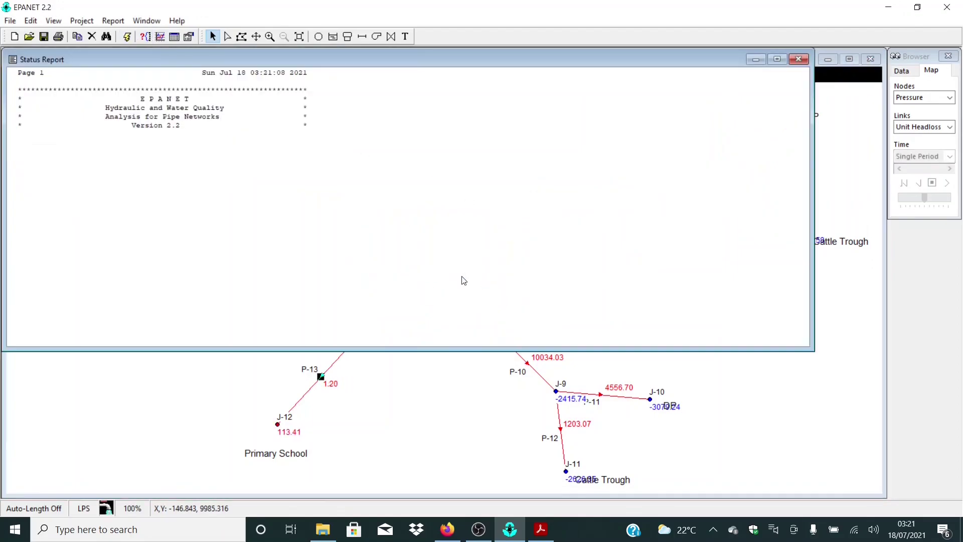
- Switch the network map's link display to Velocity to assess pipe P-13
click(320, 374)
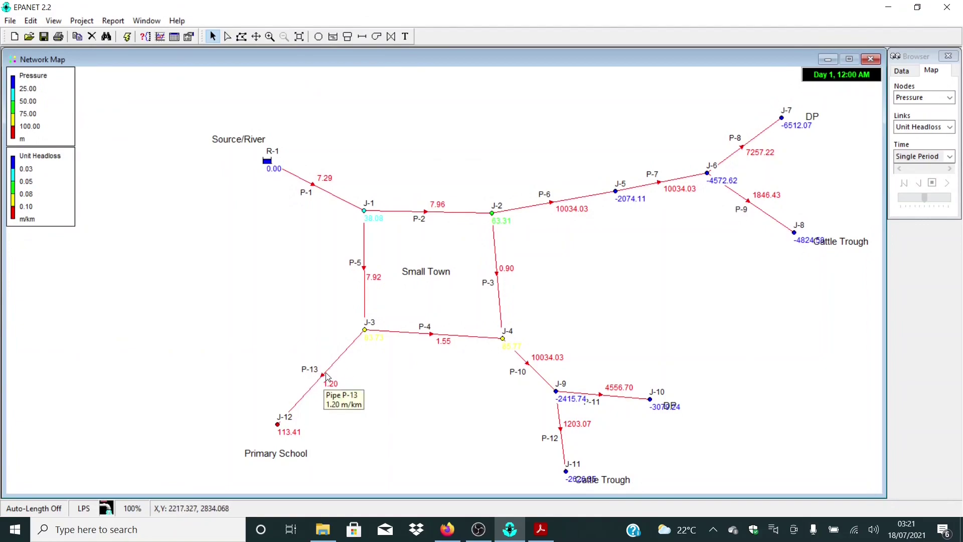
click(942, 129)
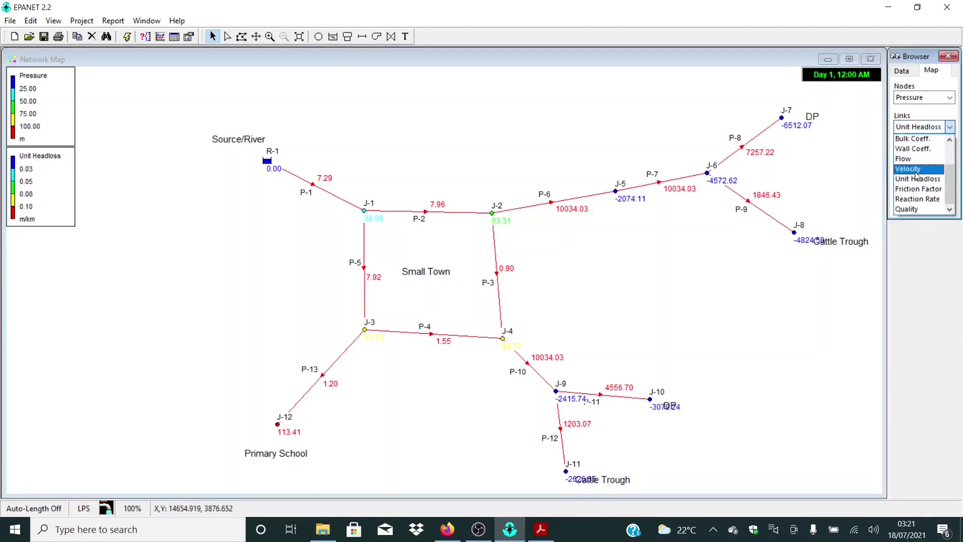
click(918, 168)
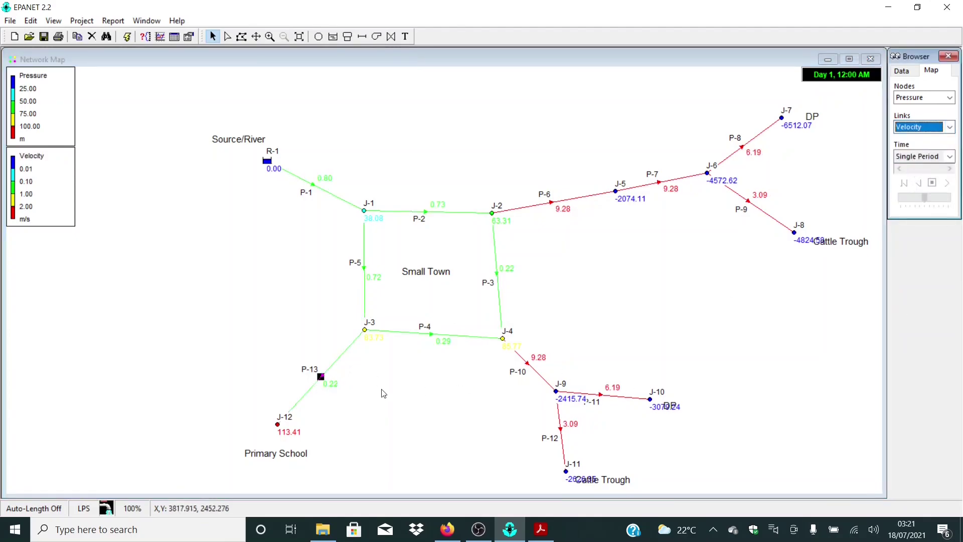
- Set the diameter of pipe P-13 to 50 and rerun the hydraulic analysis, dismissing the status report
double_click(321, 377)
double_click(645, 223)
text(50)
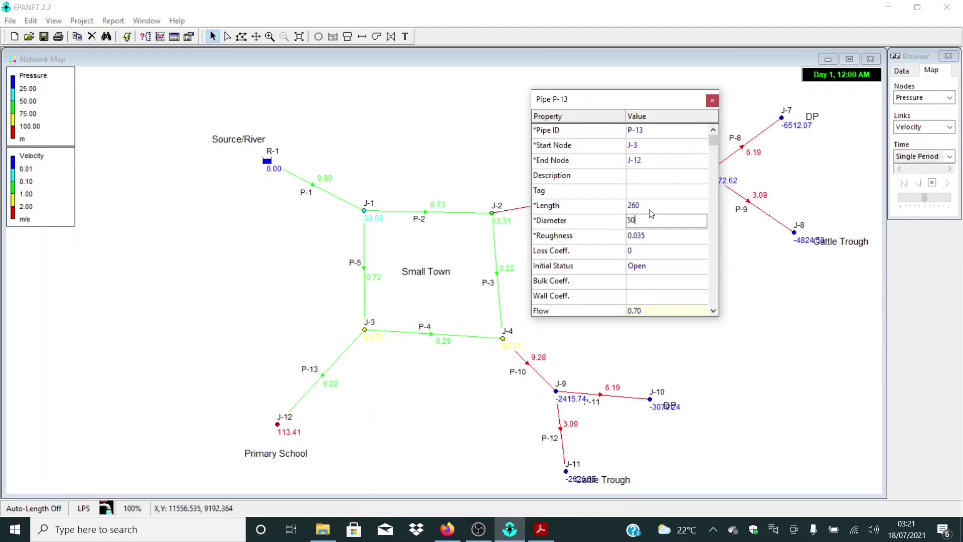
click(712, 100)
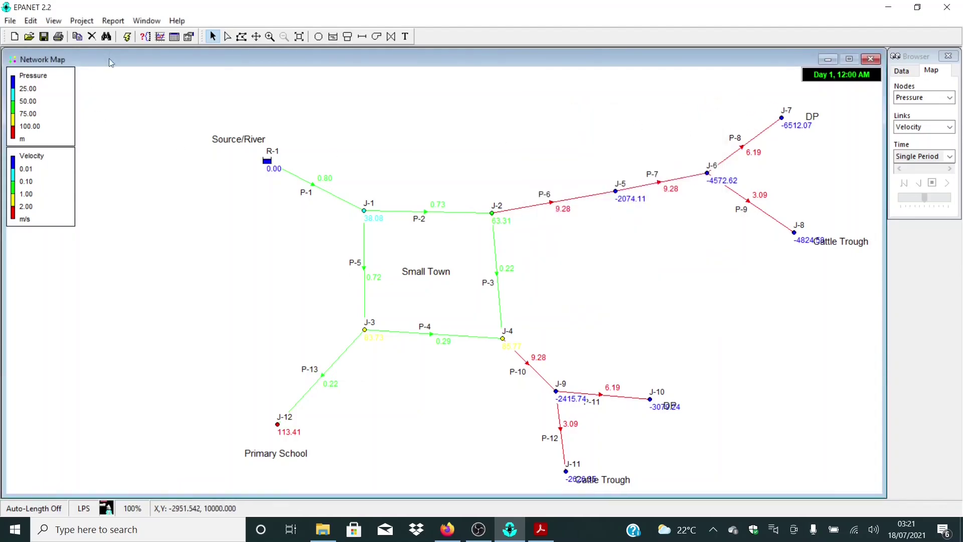
click(126, 37)
click(482, 282)
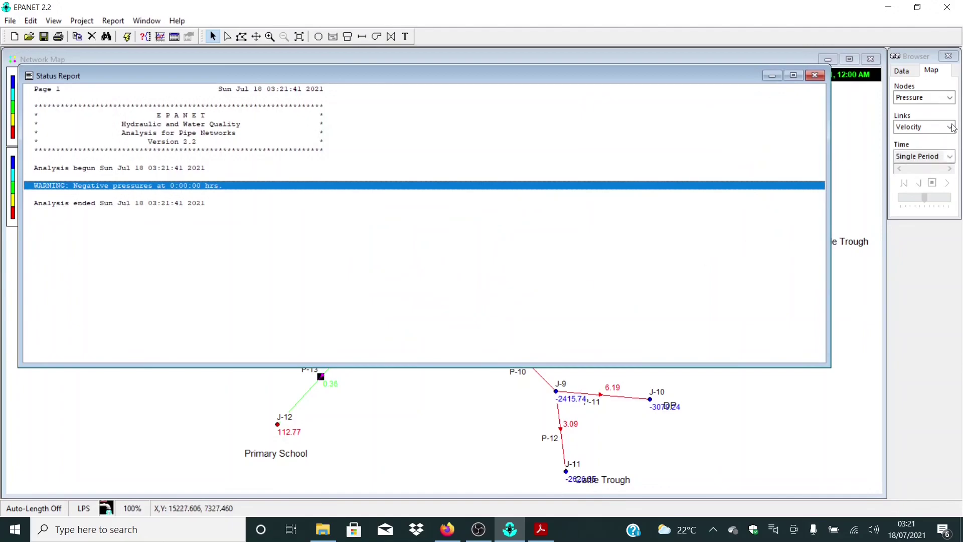
click(325, 389)
click(333, 393)
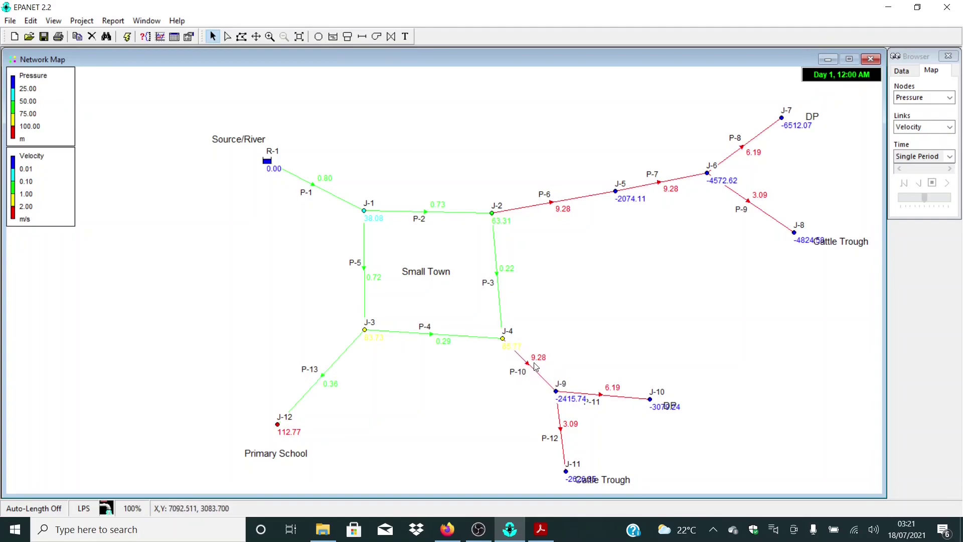
- Set the diameter of pipe P-10 to 50 and rerun the hydraulic analysis, dismissing the status report
click(530, 368)
double_click(530, 367)
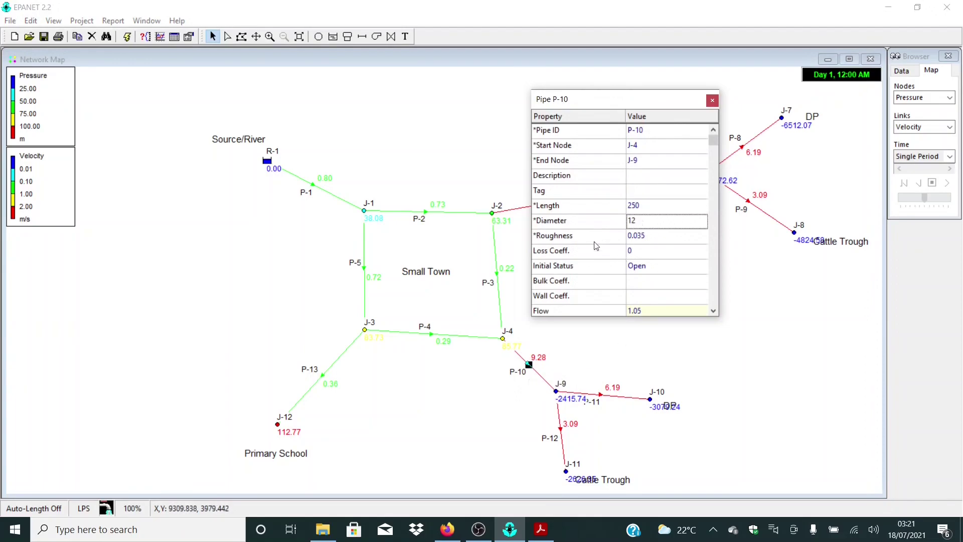
click(563, 224)
click(713, 100)
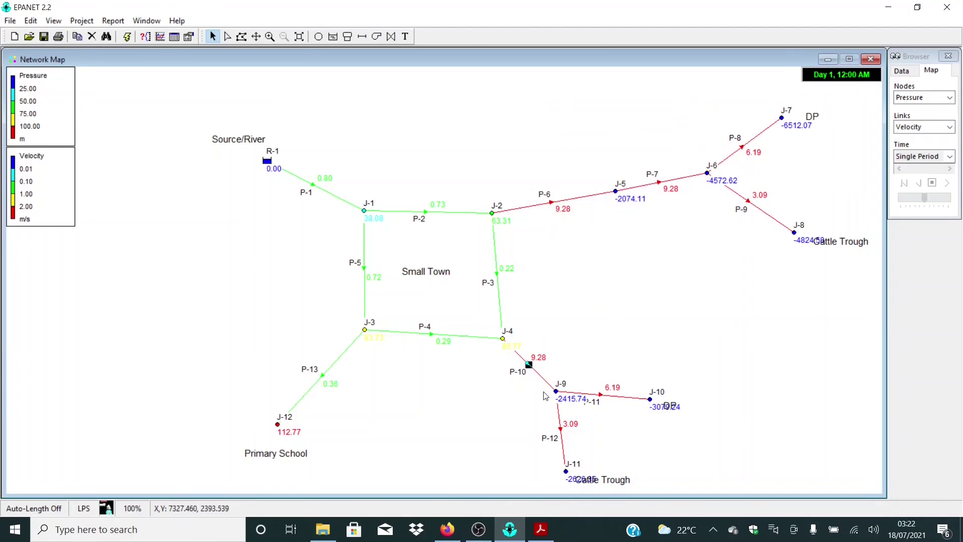
click(127, 36)
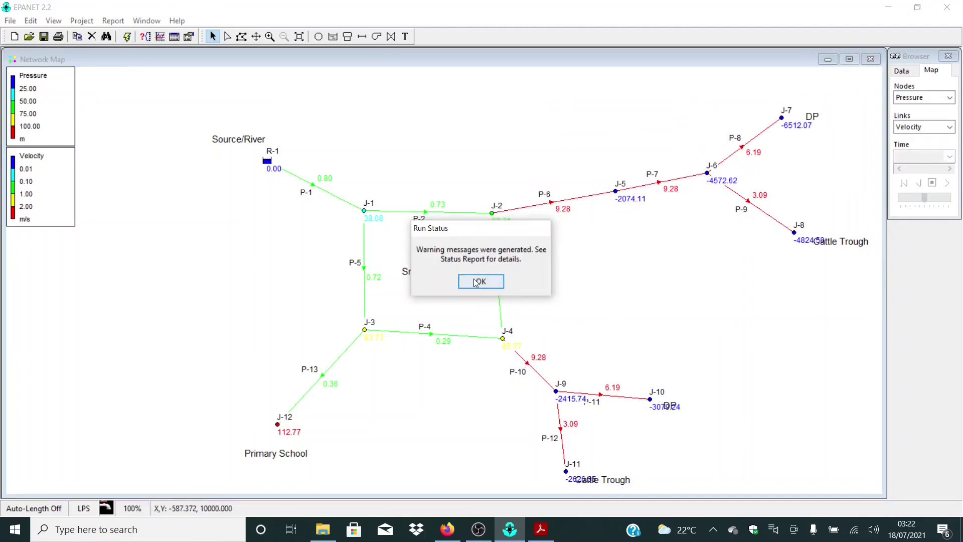
click(478, 282)
click(830, 92)
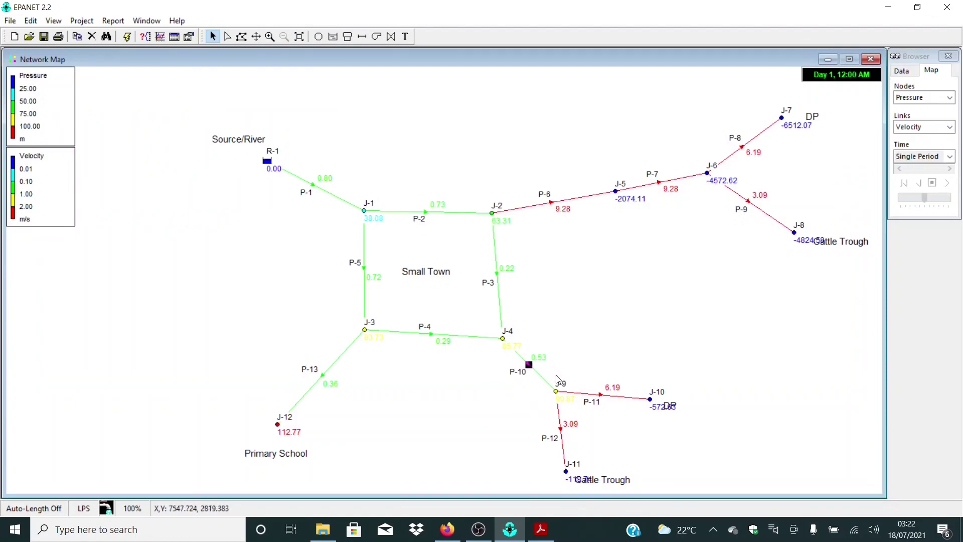
- Check the diameter of pipe P-10 in its properties and close them without changes
mouse_move(573, 405)
double_click(528, 368)
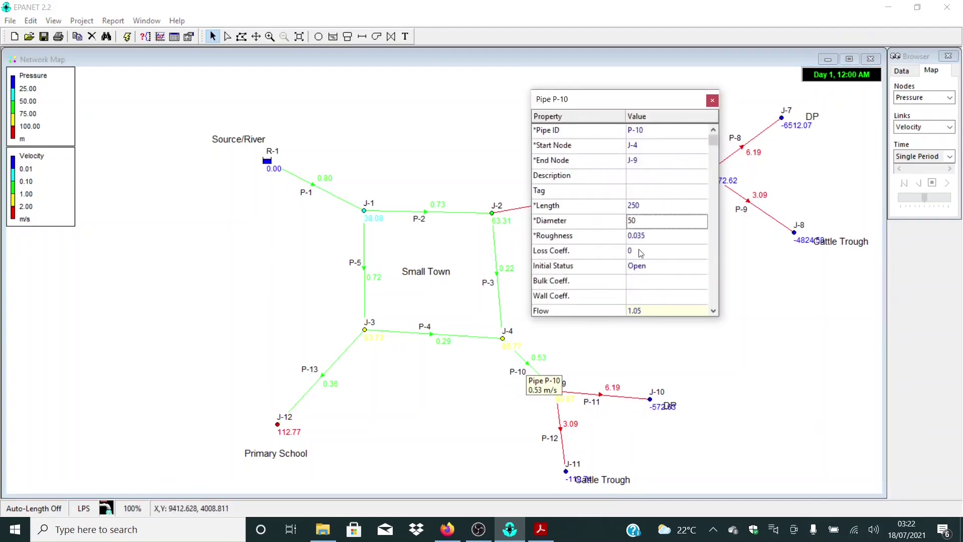
click(712, 99)
- Set the diameters of pipes P-11 and P-12 to 32 each and close the properties
click(607, 404)
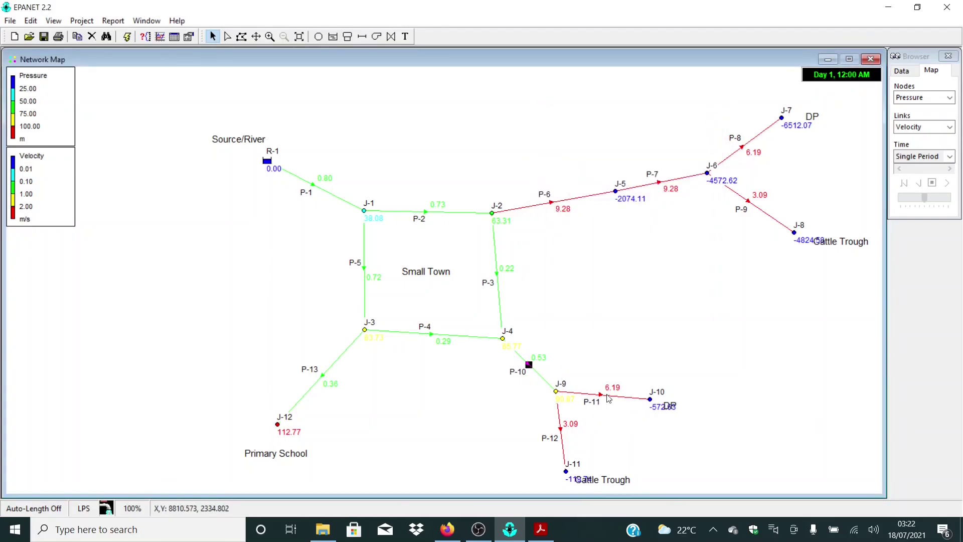
double_click(604, 395)
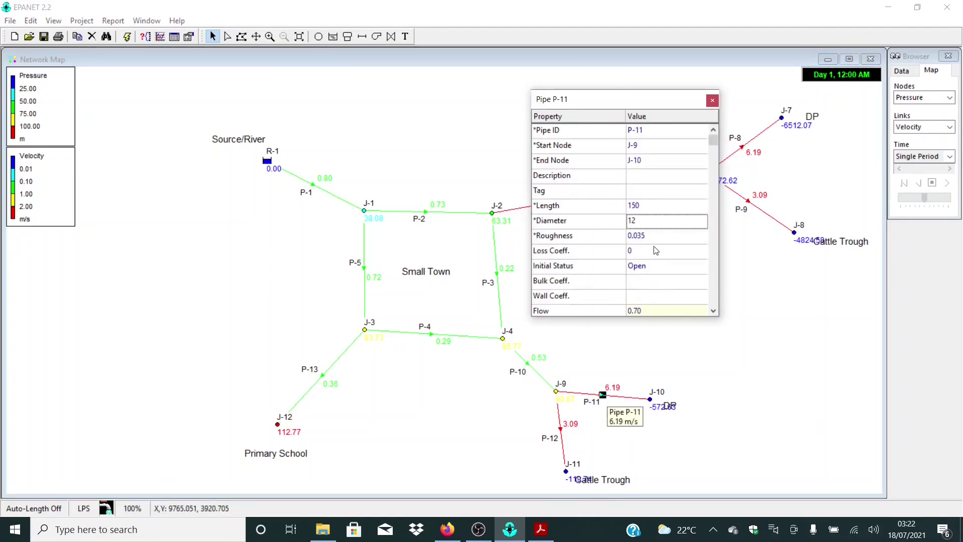
click(661, 221)
text(32)
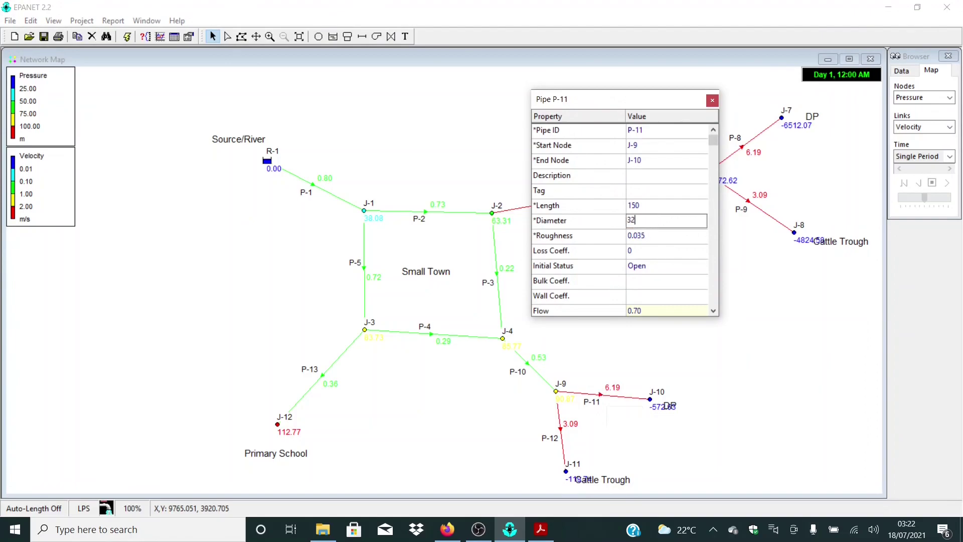
click(562, 430)
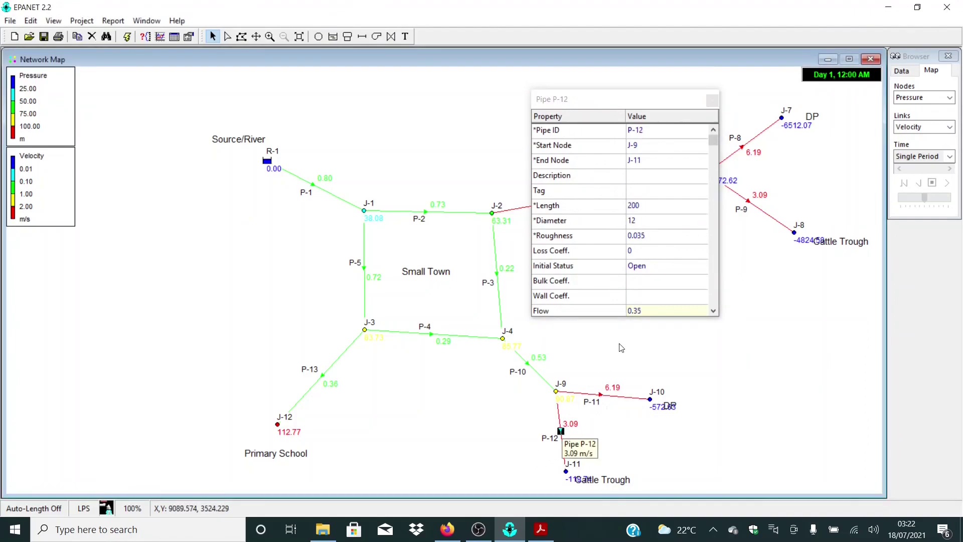
click(649, 222)
text(32)
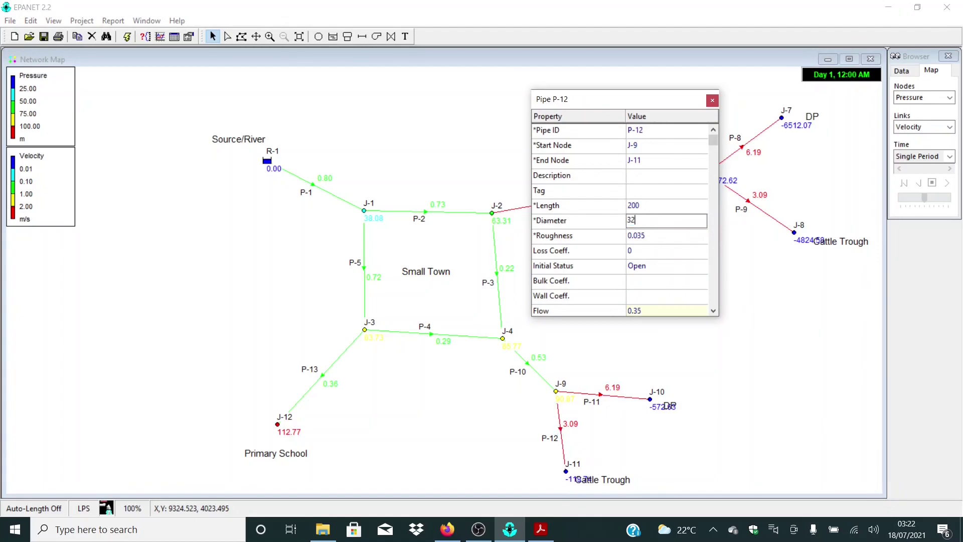
click(713, 100)
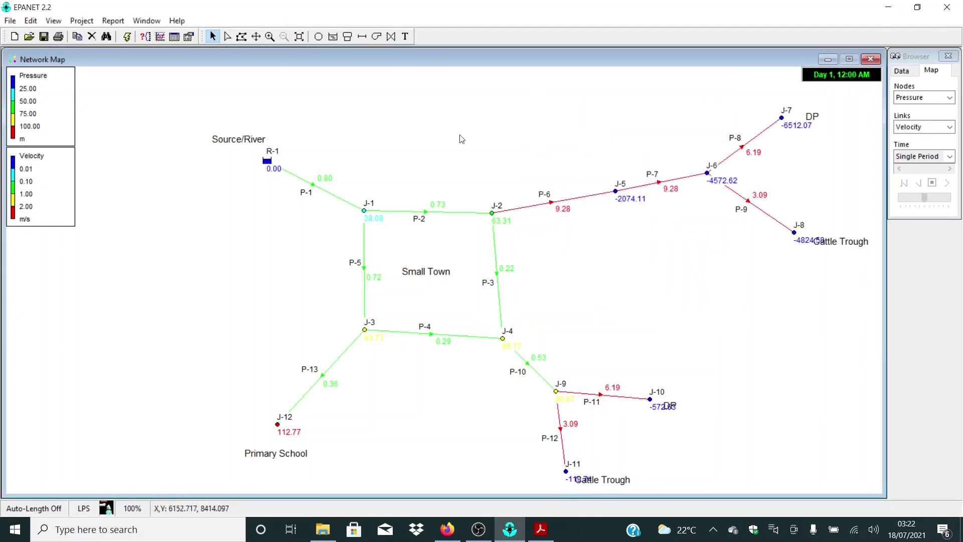
- Rerun the hydraulic analysis, dismiss the status report and check the results around pipes P-11 and P-12
click(125, 42)
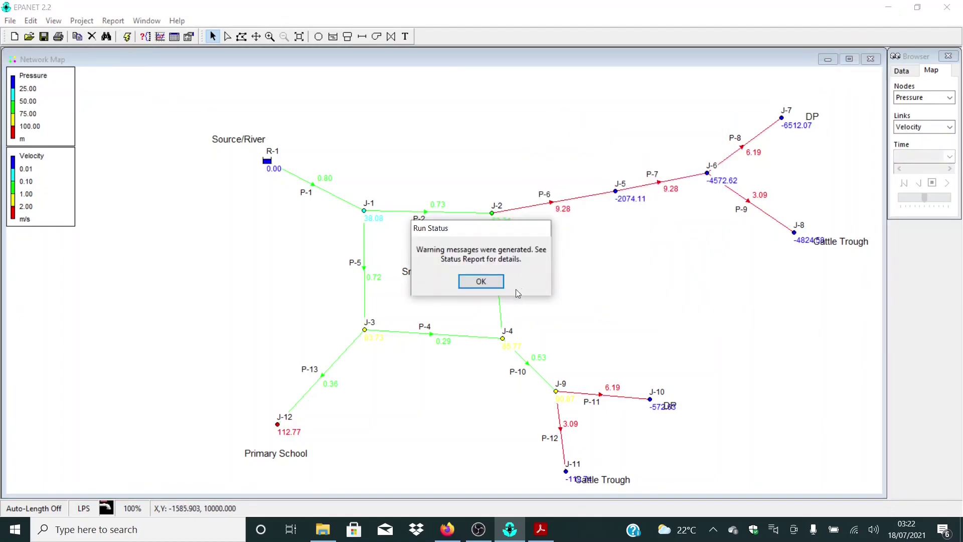
key(Return)
click(847, 108)
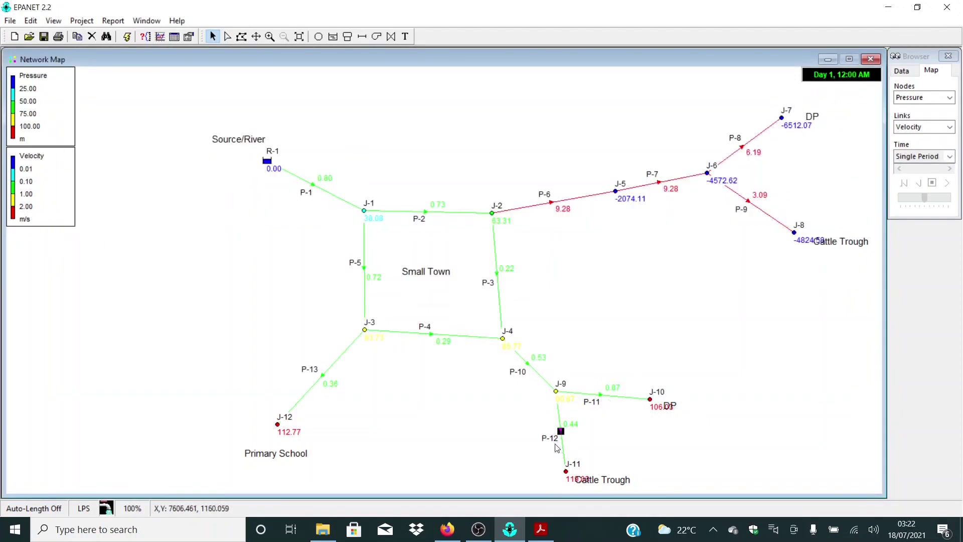
mouse_move(548, 415)
mouse_move(588, 398)
- Set the diameter of pipe P-6 to 63 and close its properties
double_click(568, 201)
click(651, 224)
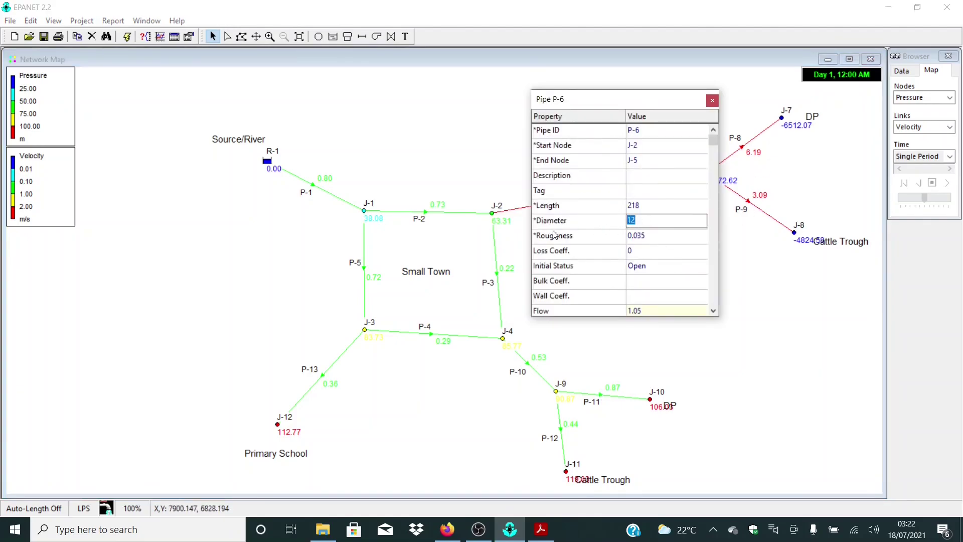
drag(642, 108, 685, 126)
text(63)
click(756, 119)
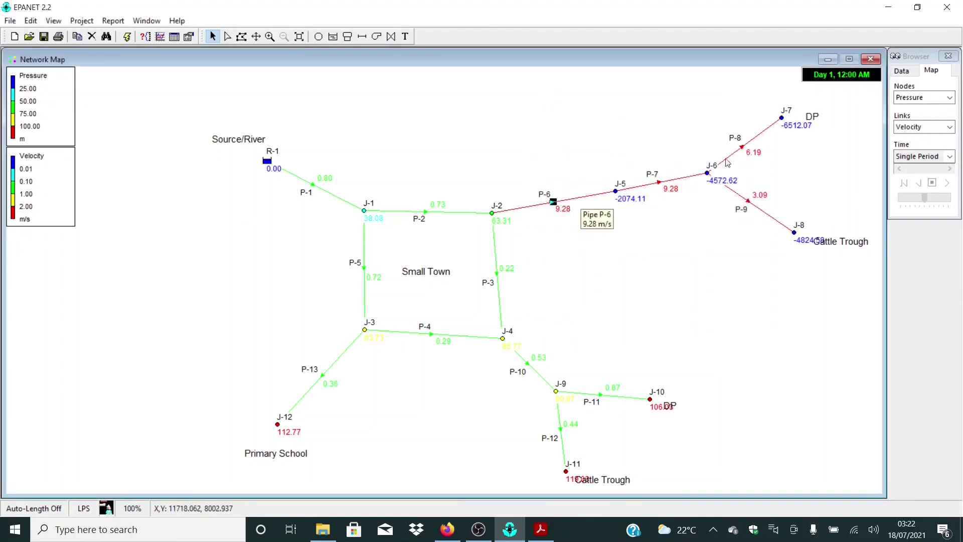
- Set the diameter of pipe P-7 to the same value as pipe P-6 and close its properties
double_click(663, 182)
click(685, 241)
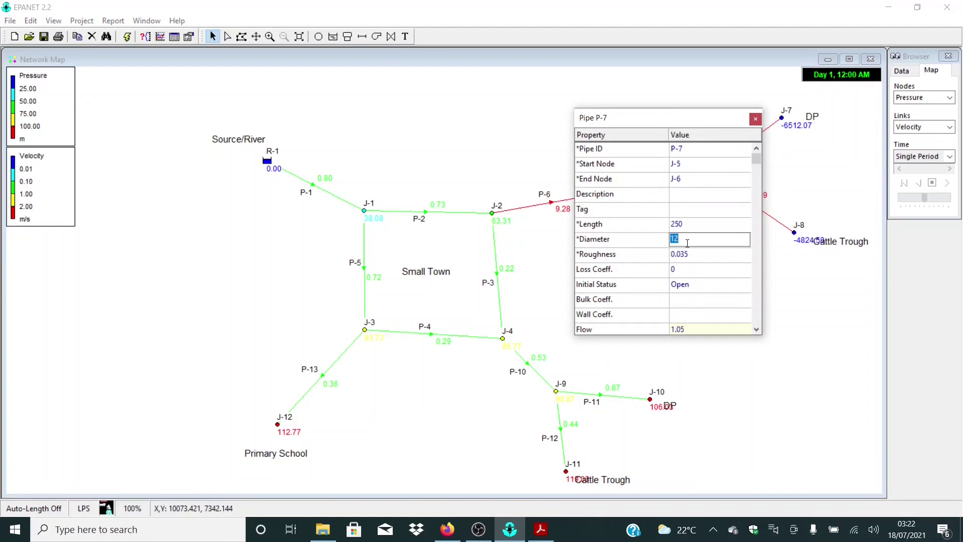
click(756, 119)
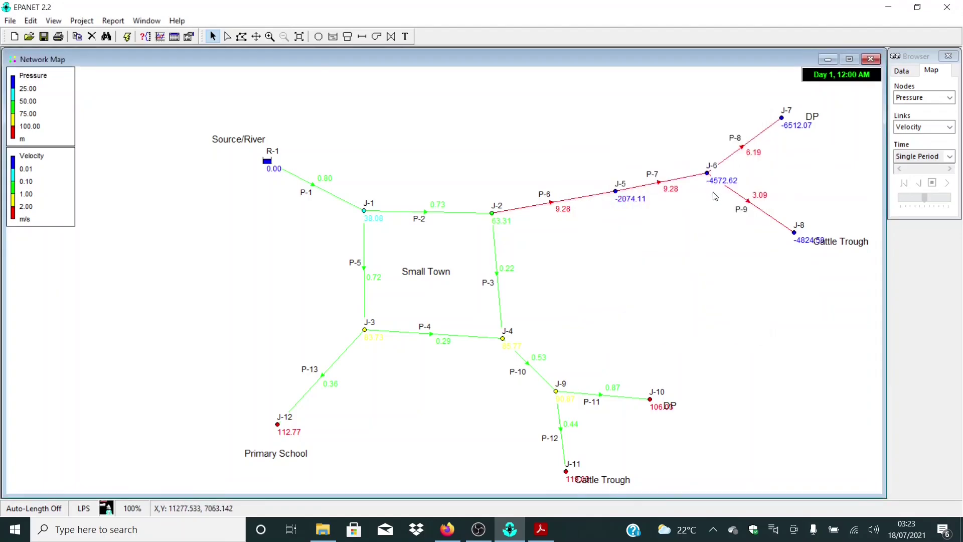
- Set the diameter of pipe P-8, between J-6 and J-7, to 32
click(743, 147)
double_click(746, 149)
double_click(691, 241)
text(3)
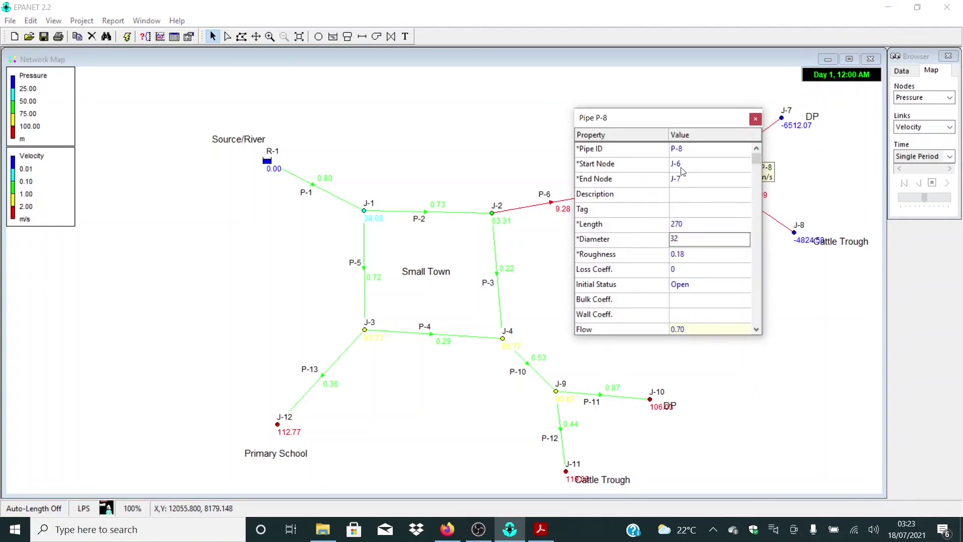
text(2)
- Set the diameter of pipe P-9 to 32, close its properties and rerun the hydraulic analysis
drag(697, 122, 563, 107)
click(748, 203)
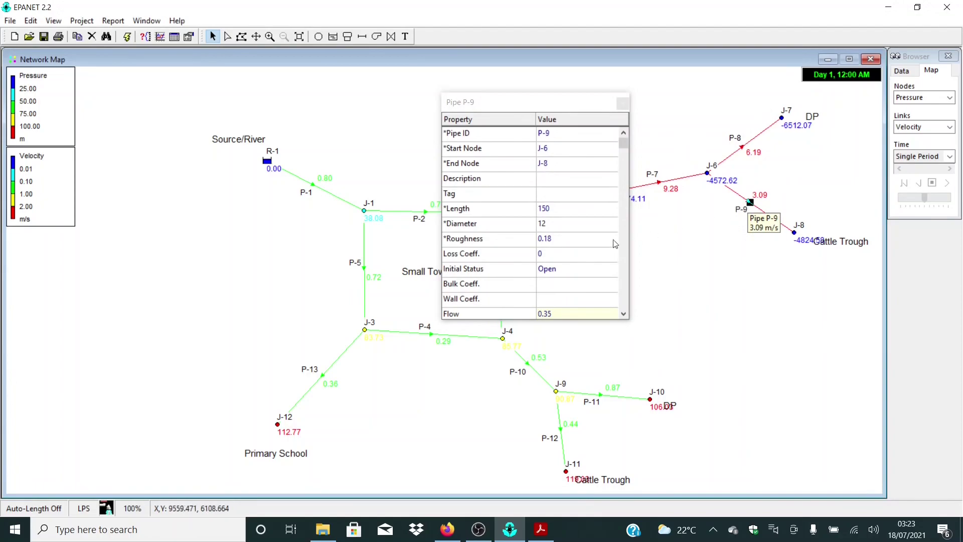
double_click(557, 225)
text(32)
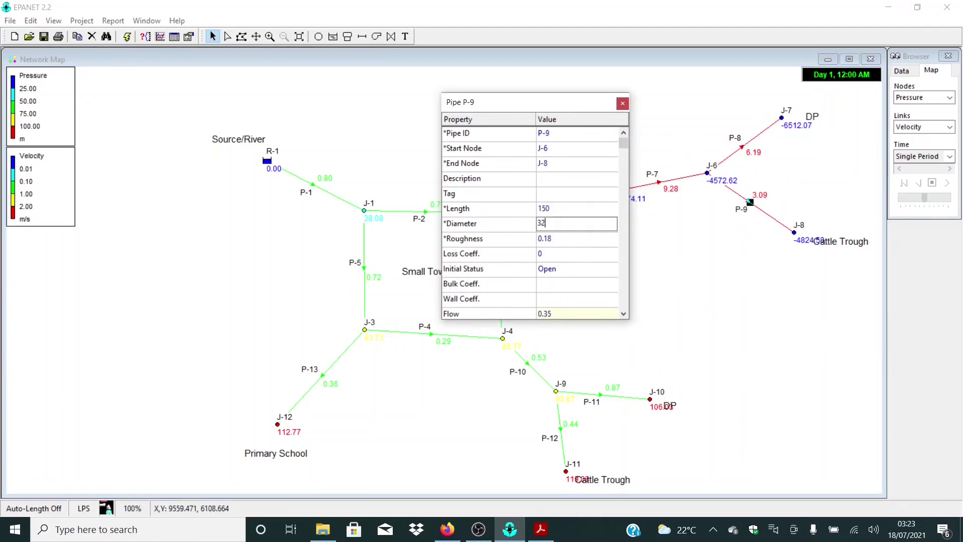
click(622, 103)
click(127, 37)
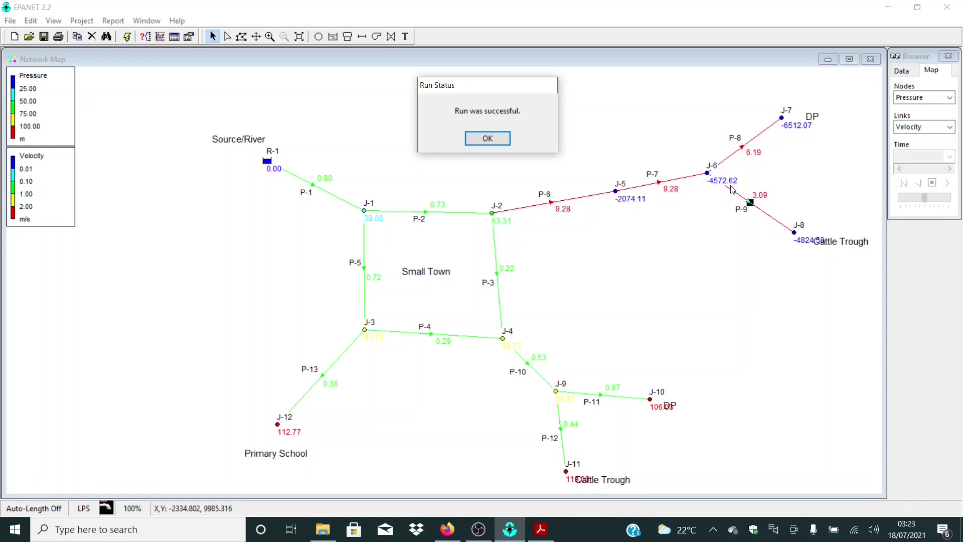
click(485, 140)
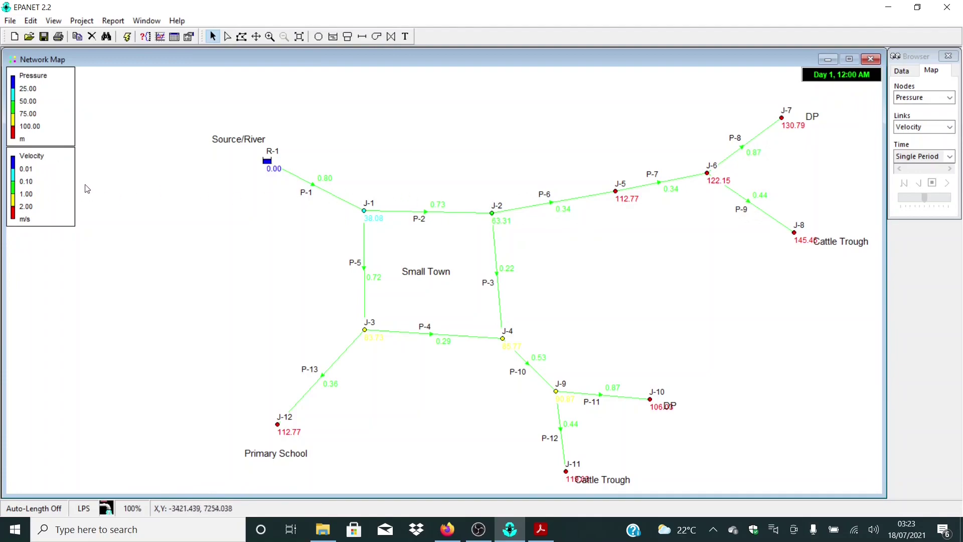
- In the velocity legend, set the first threshold to 0.4 and colour the lowest band red
double_click(50, 181)
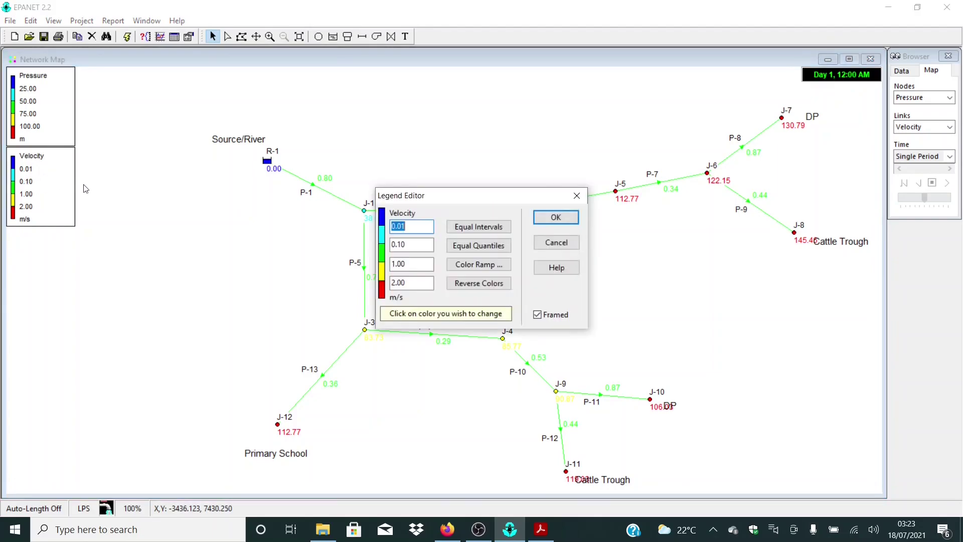
drag(484, 196, 533, 125)
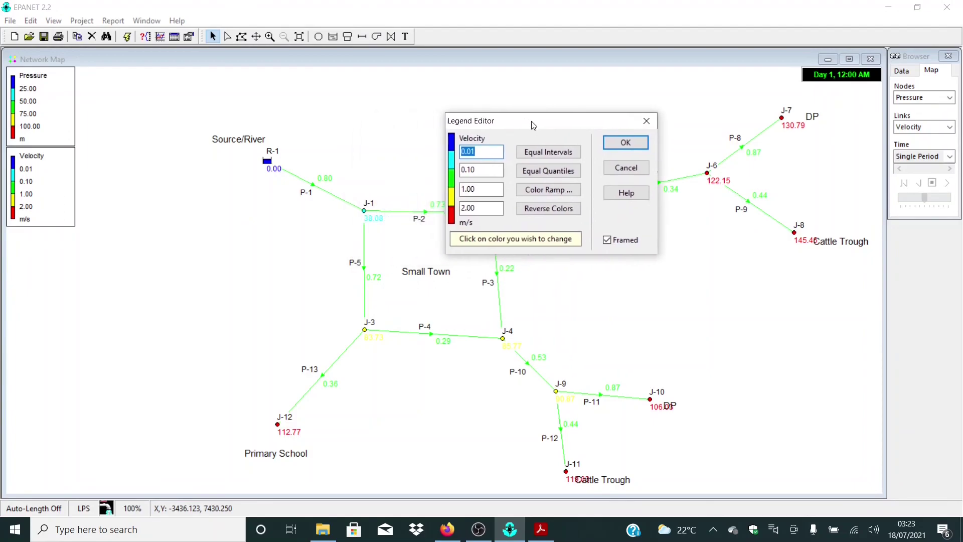
click(484, 151)
drag(491, 151, 432, 151)
text(0)
click(452, 148)
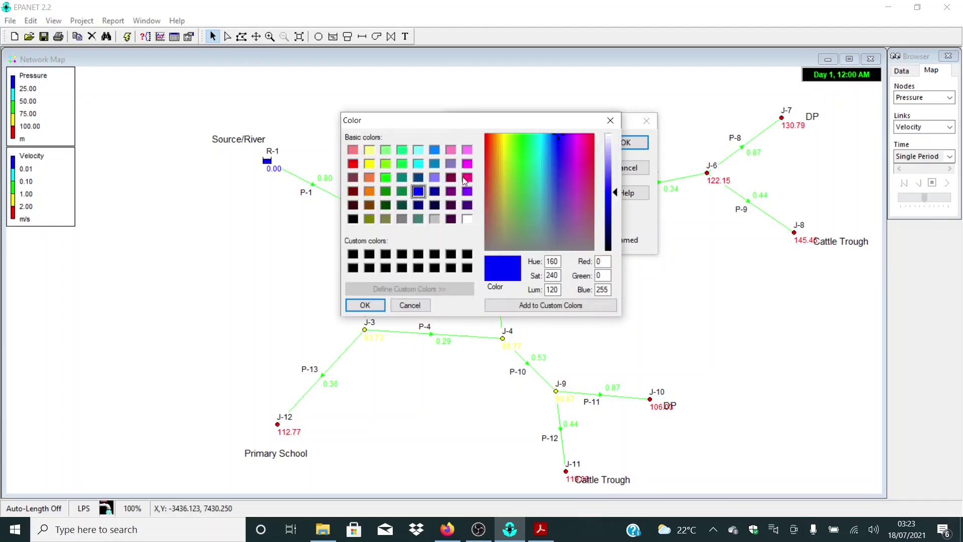
click(478, 139)
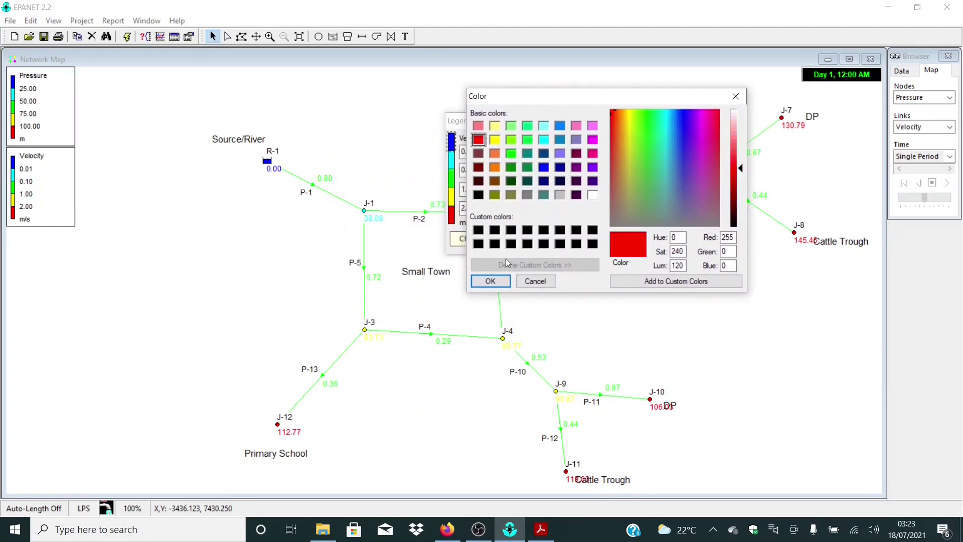
click(490, 281)
- Recolour the three middle bands of the velocity legend magenta
double_click(482, 171)
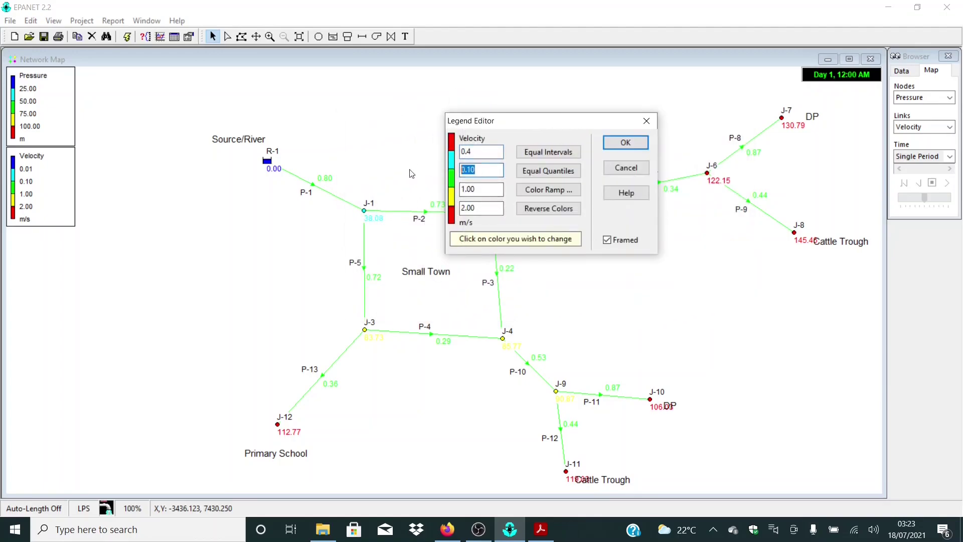
click(452, 166)
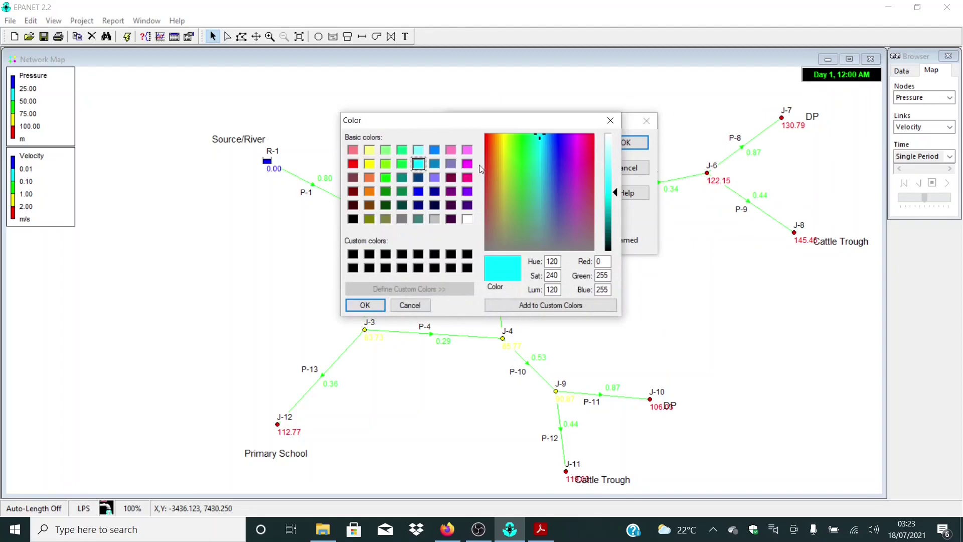
click(466, 164)
click(365, 305)
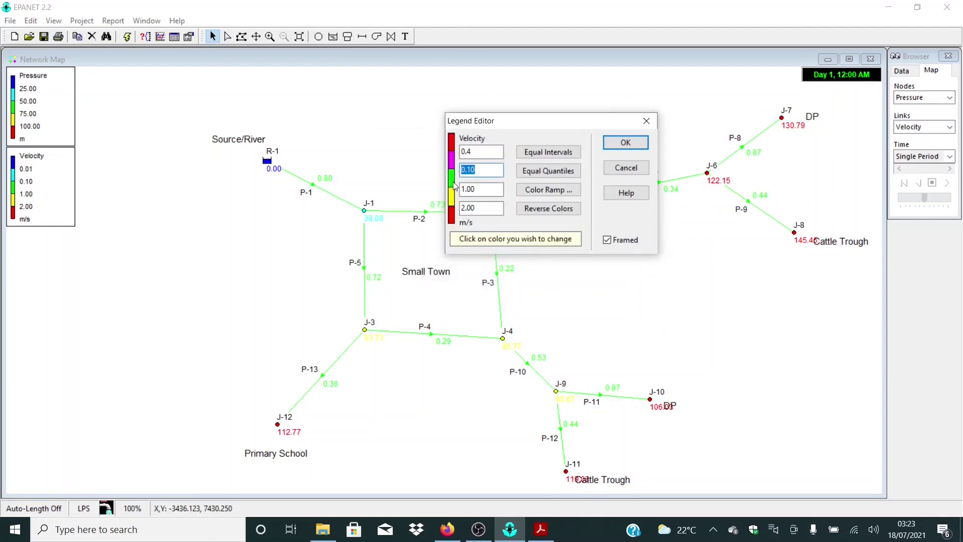
click(452, 184)
click(467, 165)
click(365, 306)
click(455, 193)
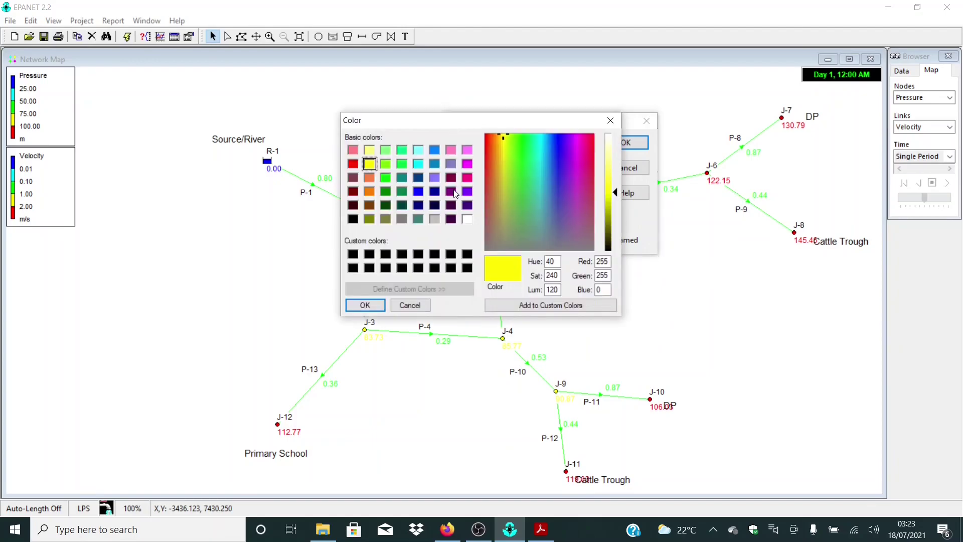
click(467, 164)
click(365, 305)
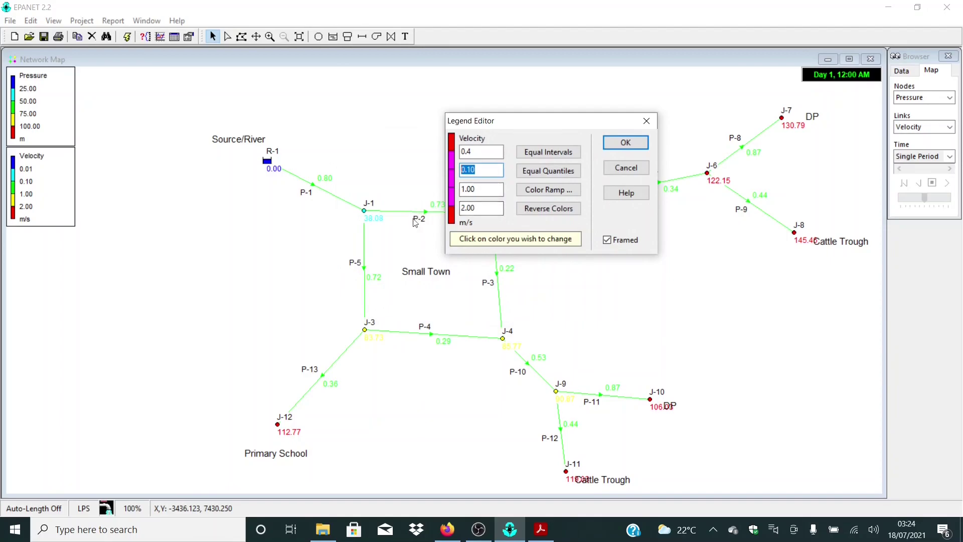
- Set the highest threshold of the velocity legend to 1.5 and apply the legend changes
key(Tab)
key(Tab)
text(1.5)
click(631, 143)
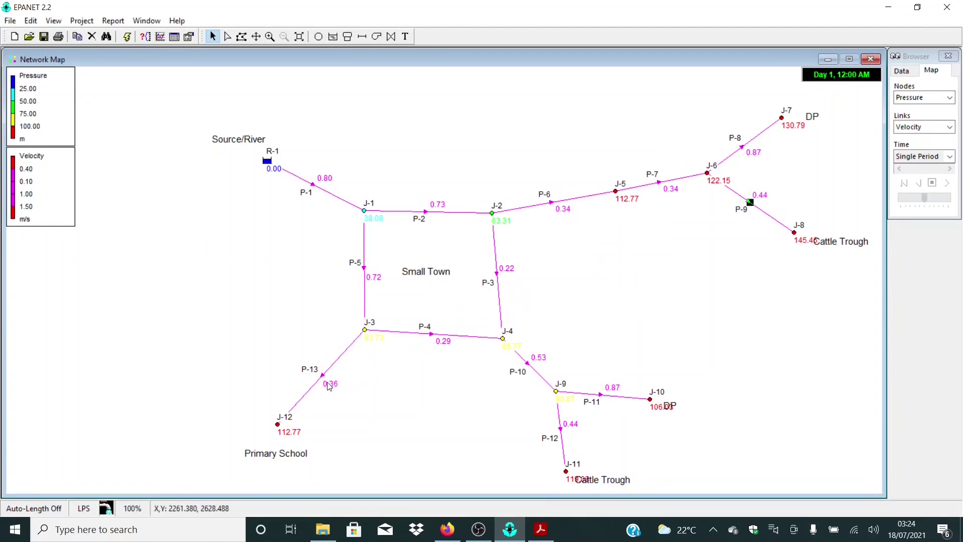
- Reopen the velocity legend, set its second threshold to 1 and its third to 1.4, and apply the changes
double_click(40, 187)
drag(439, 199, 474, 212)
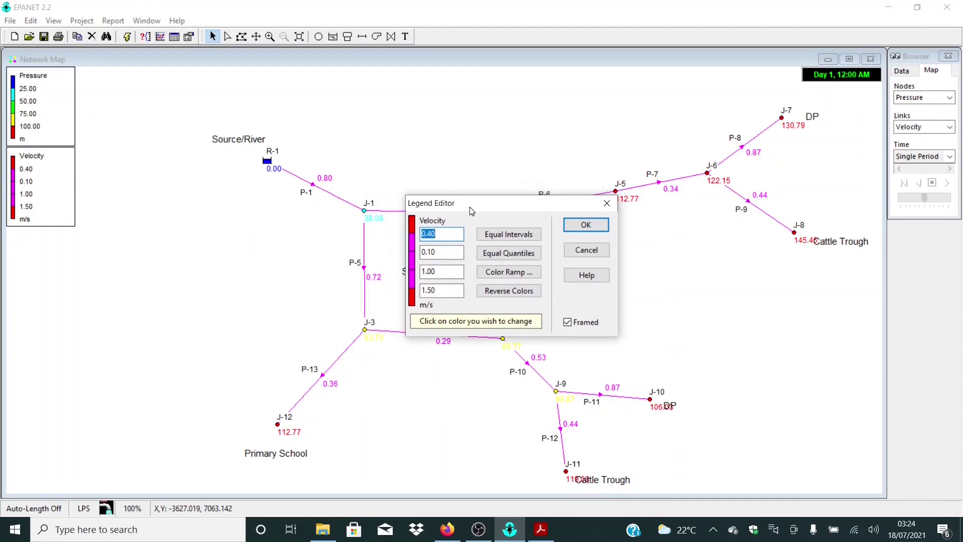
drag(565, 206, 788, 252)
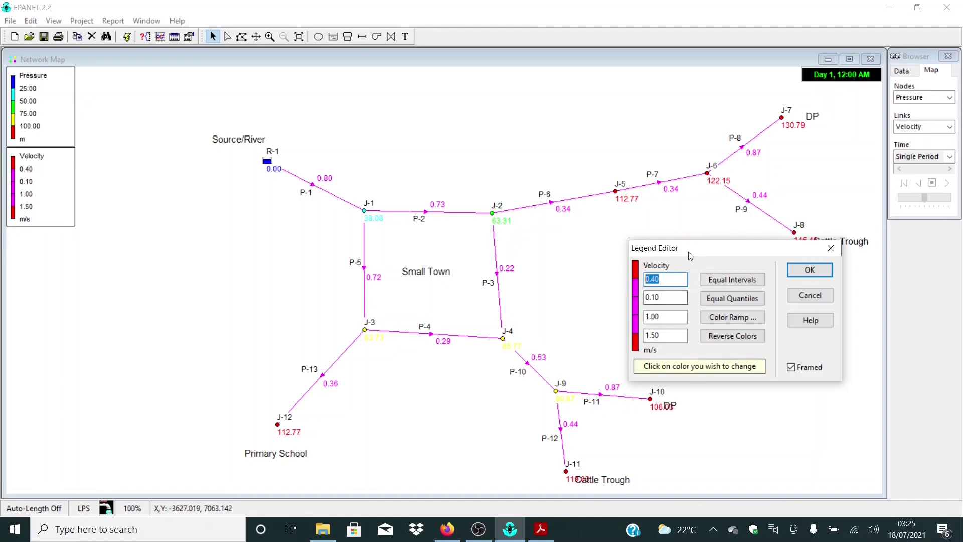
drag(689, 252, 558, 189)
key(Tab)
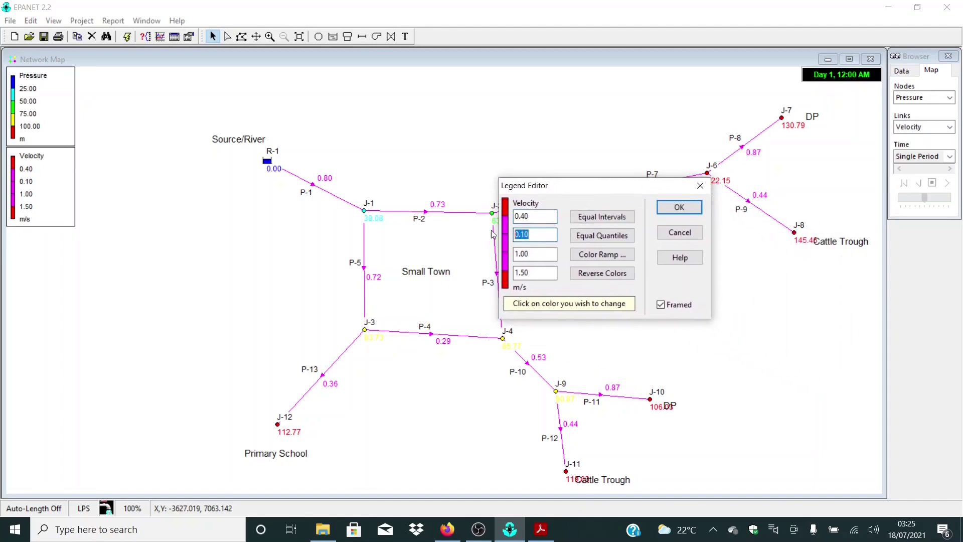
text(1)
key(Tab)
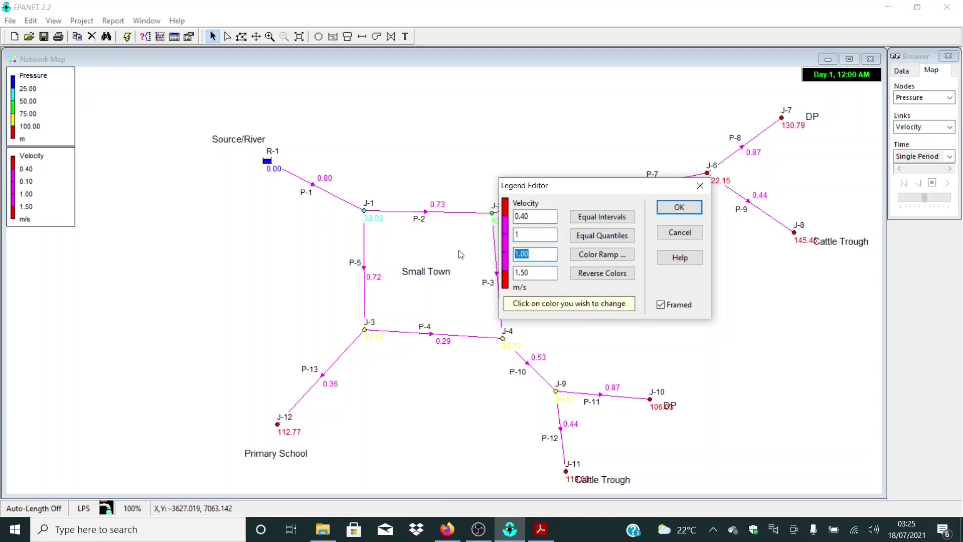
text(1.4)
click(687, 208)
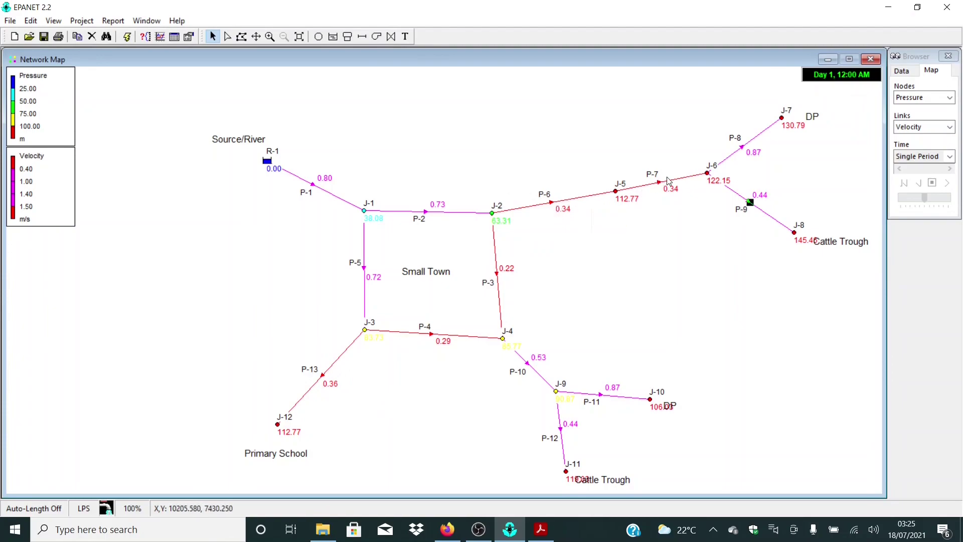
- Inspect the red pipes with low velocity and set the diameter of pipe P-3 to 63
mouse_move(663, 186)
mouse_move(568, 200)
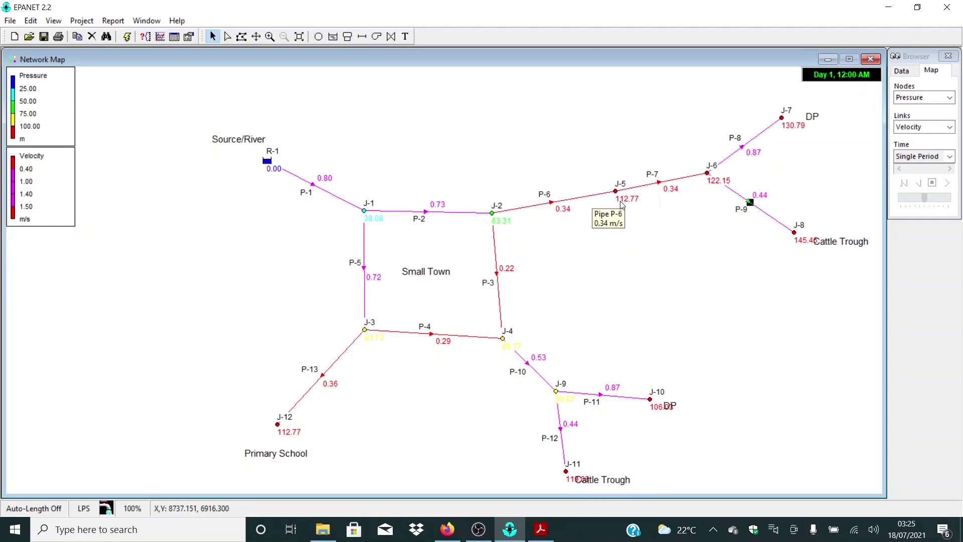
mouse_move(499, 296)
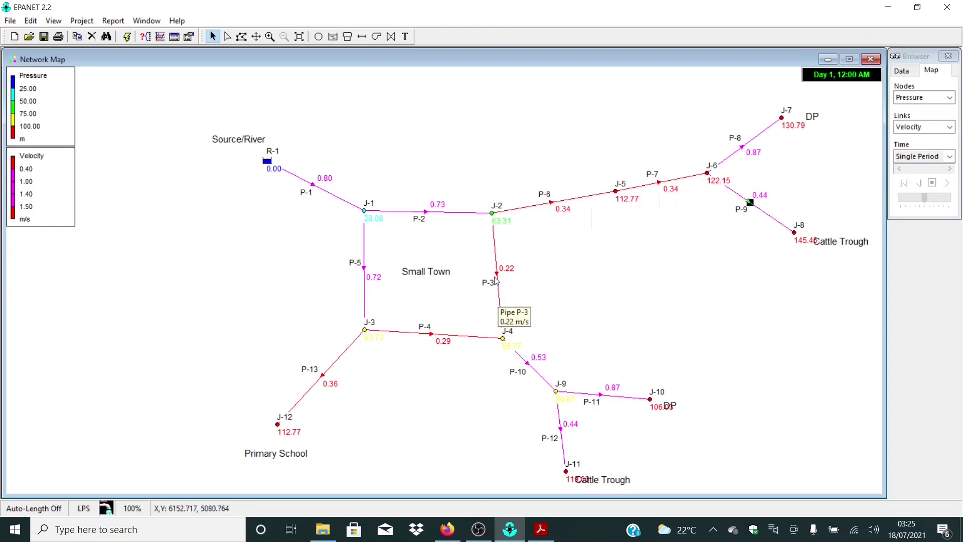
mouse_move(420, 336)
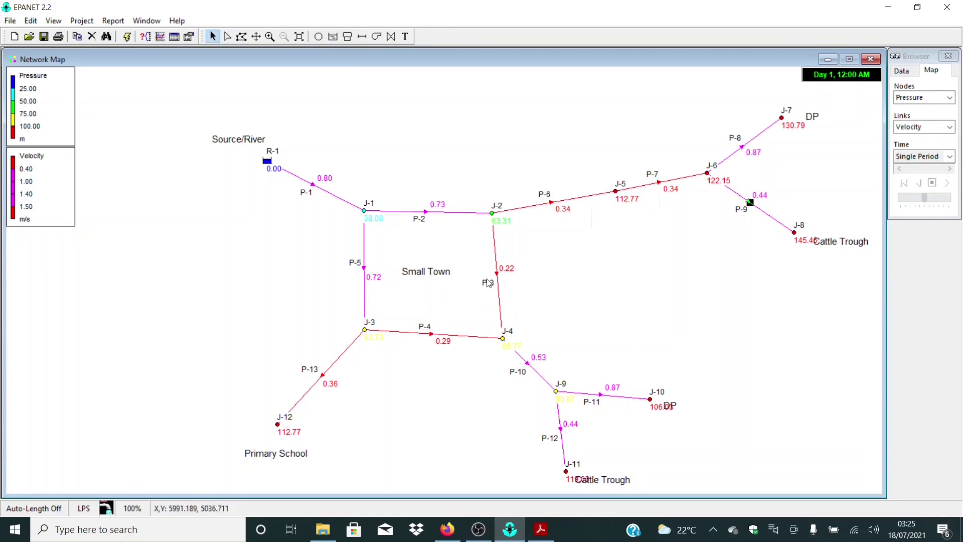
double_click(495, 247)
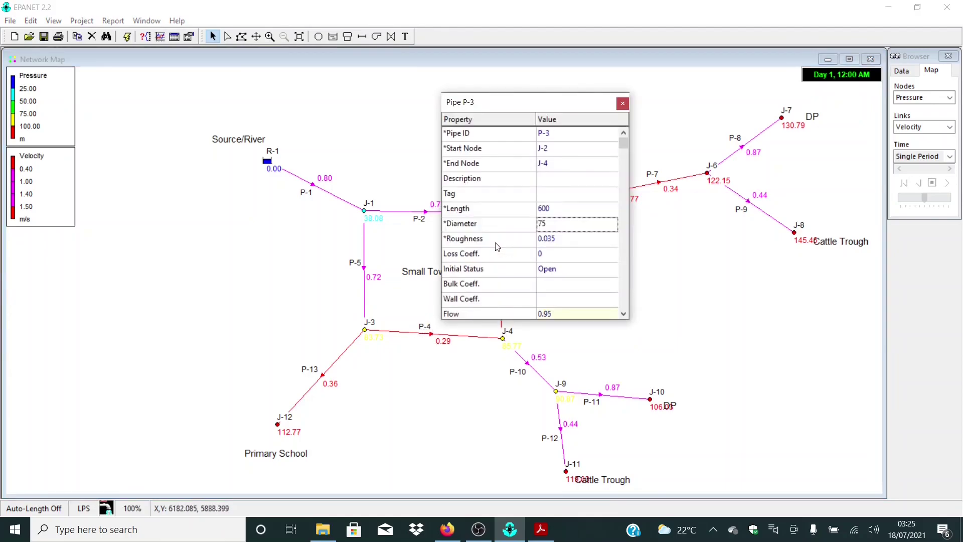
drag(556, 110, 670, 108)
click(669, 221)
text(63)
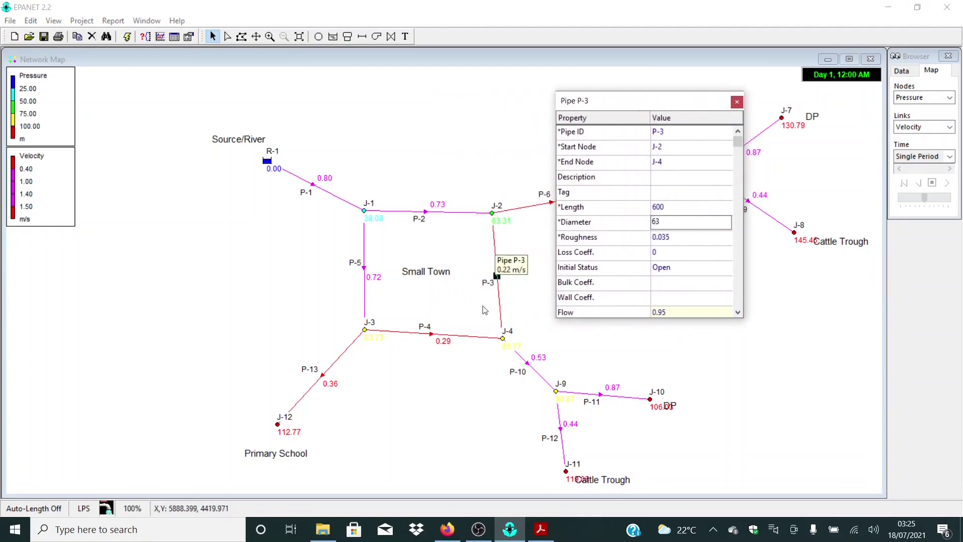
- Set the diameter of pipe P-4 to 63 and close its properties
click(467, 336)
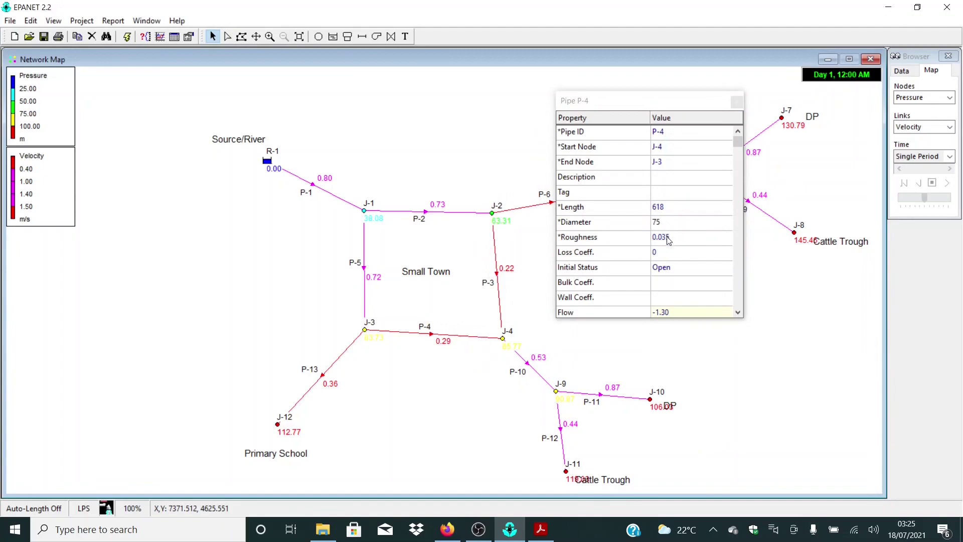
click(682, 221)
text(63)
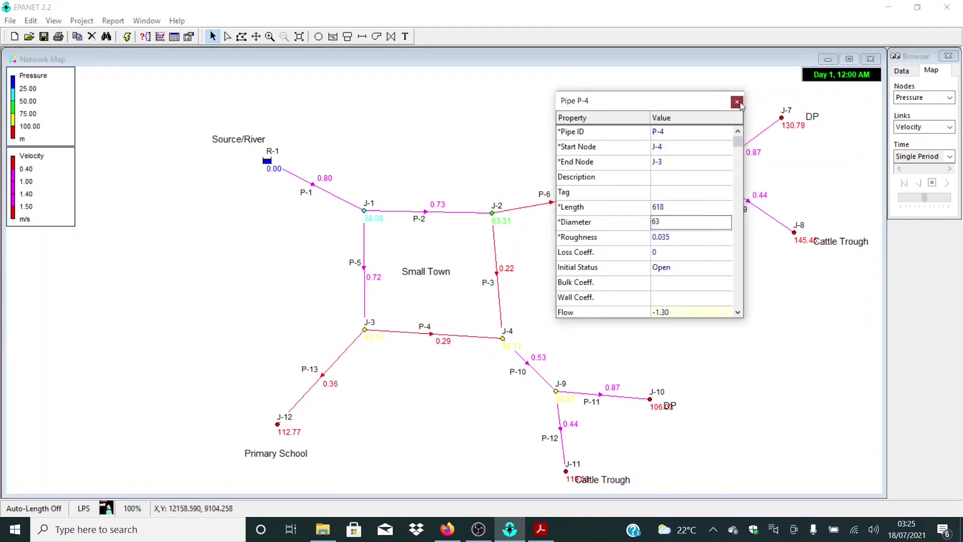
click(737, 103)
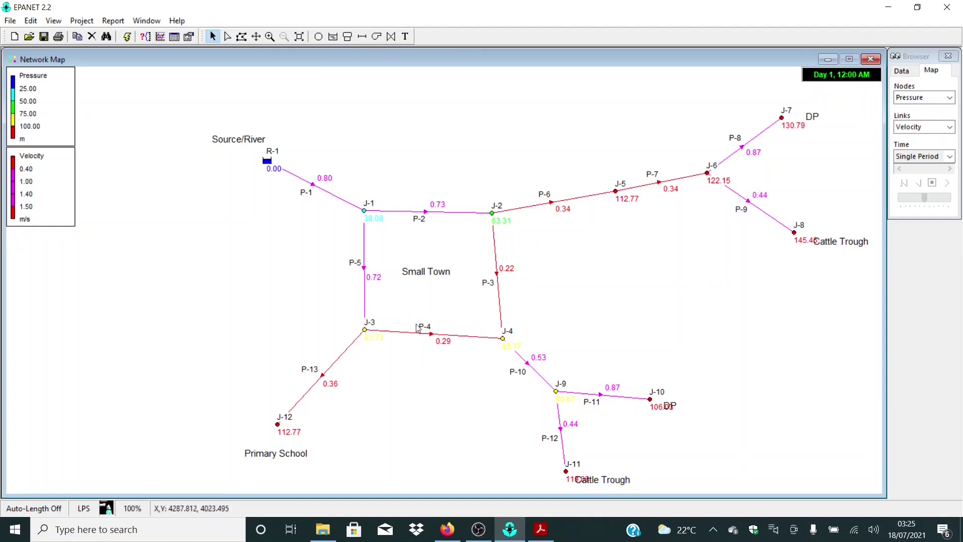
- Recheck the diameter of pipe P-3, close its properties and rerun the hydraulic analysis
click(498, 269)
double_click(499, 269)
click(667, 222)
click(738, 102)
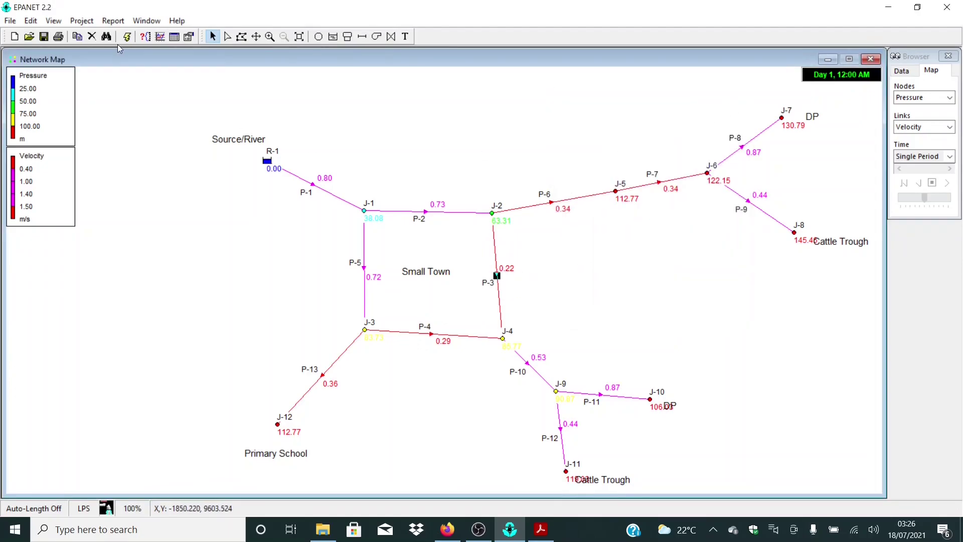
click(127, 36)
click(482, 280)
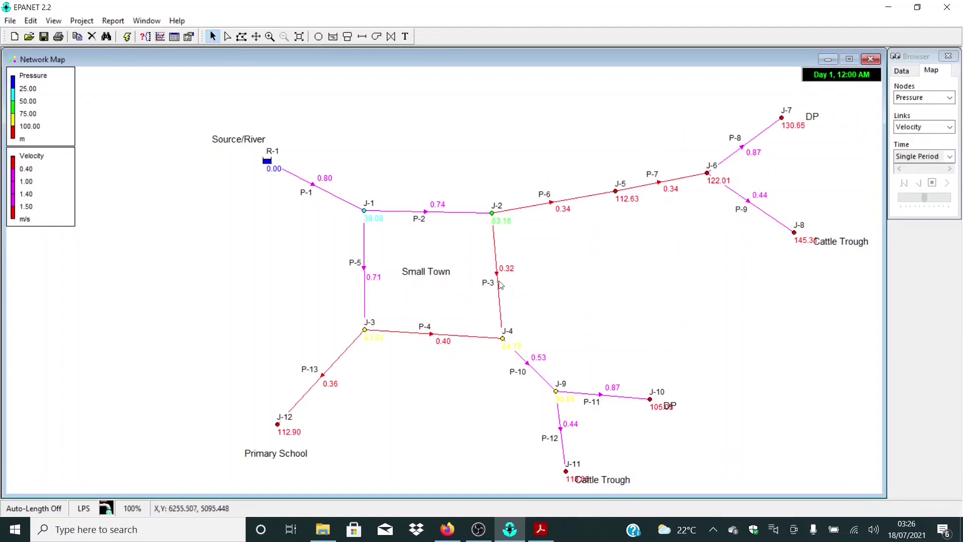
- Set the diameter of pipe P-6 to 50 and close its properties
double_click(552, 202)
click(669, 223)
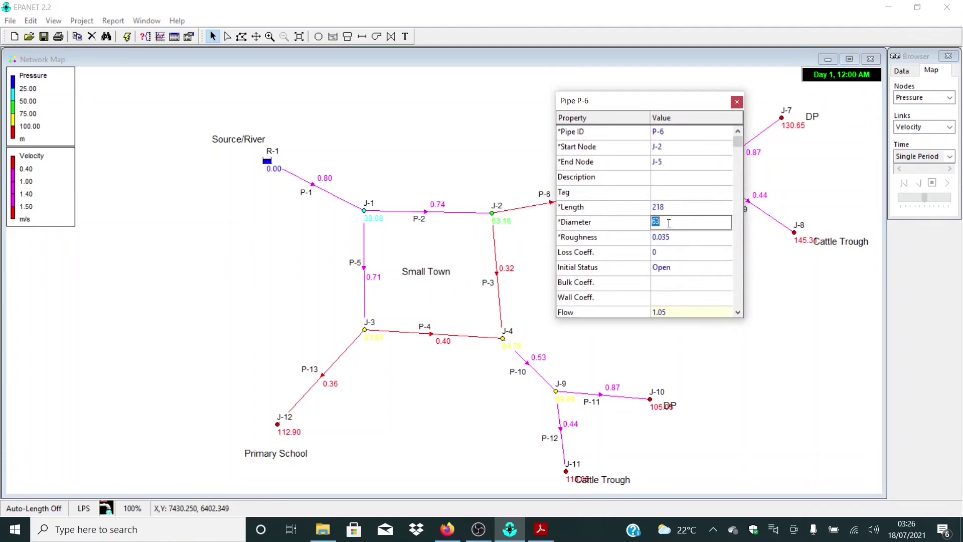
text(50)
click(737, 101)
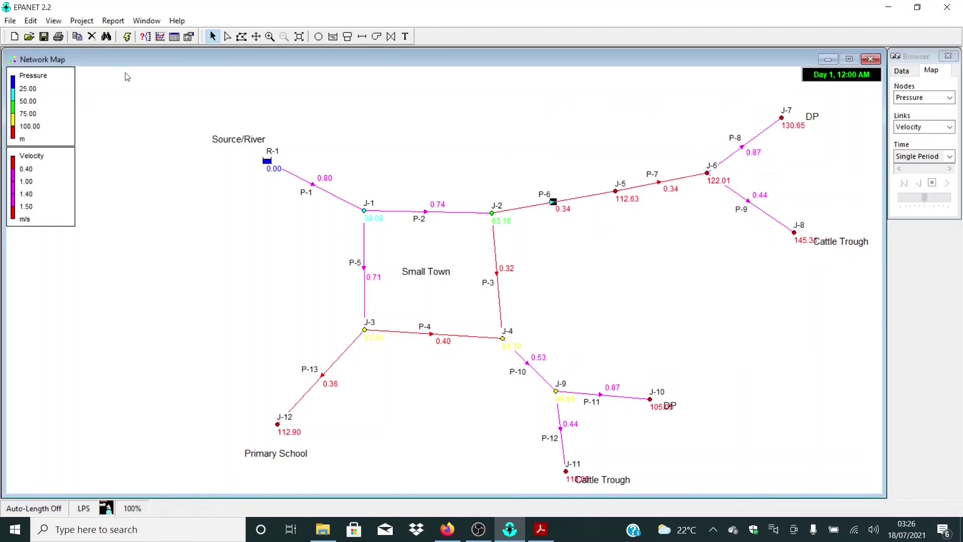
- Rerun the hydraulic analysis, dismiss the run status and check the velocity in pipe P-6
click(127, 37)
click(493, 282)
mouse_move(573, 204)
- Display unit headloss on the links and reduce the diameter of pipe P-7 to match pipe P-6
click(950, 127)
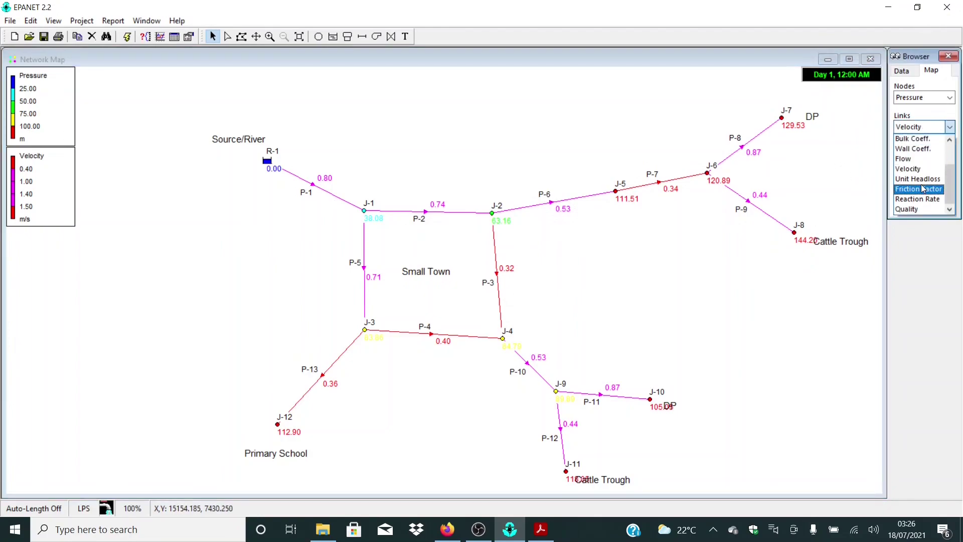
click(927, 186)
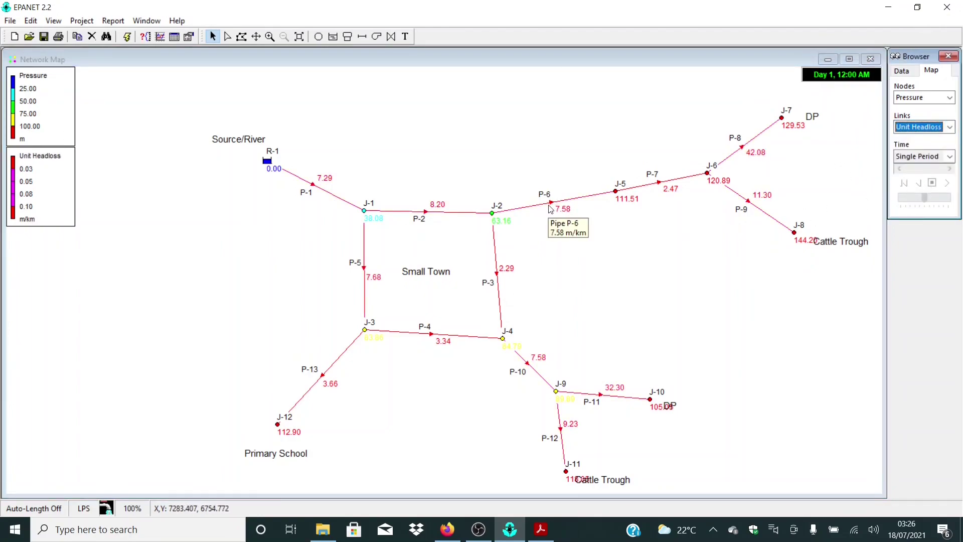
click(553, 202)
double_click(673, 189)
click(686, 256)
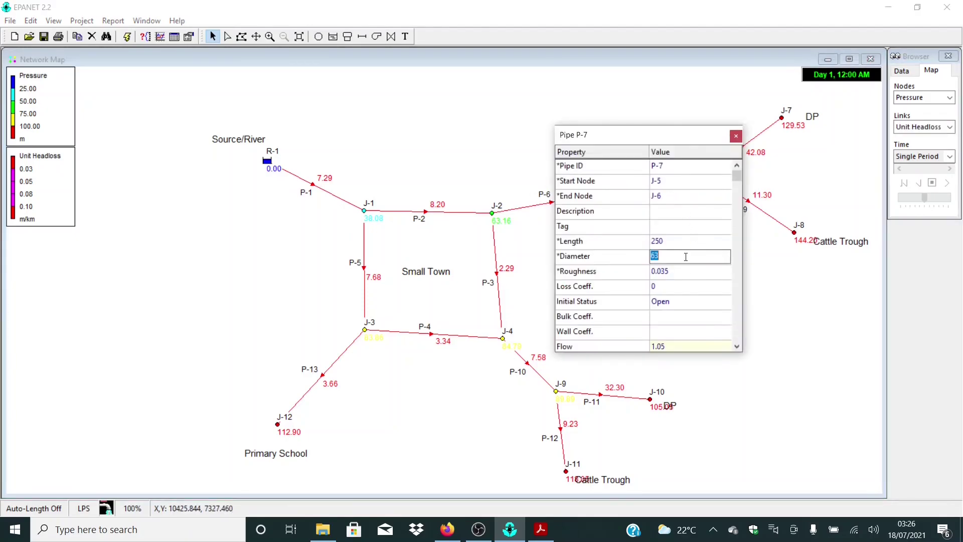
click(736, 136)
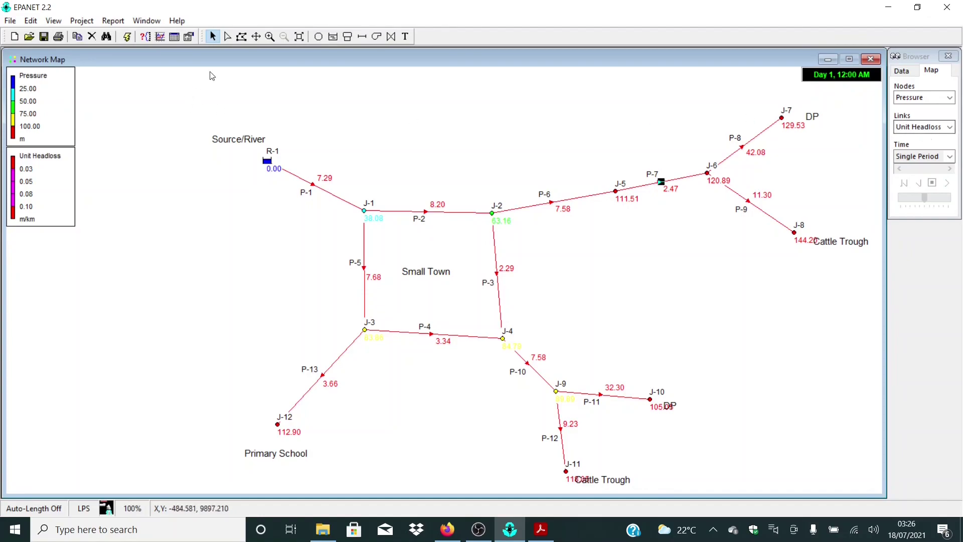
- Rerun the hydraulic analysis, dismiss the run status and check the unit headloss along pipes P-6 to P-9
click(128, 36)
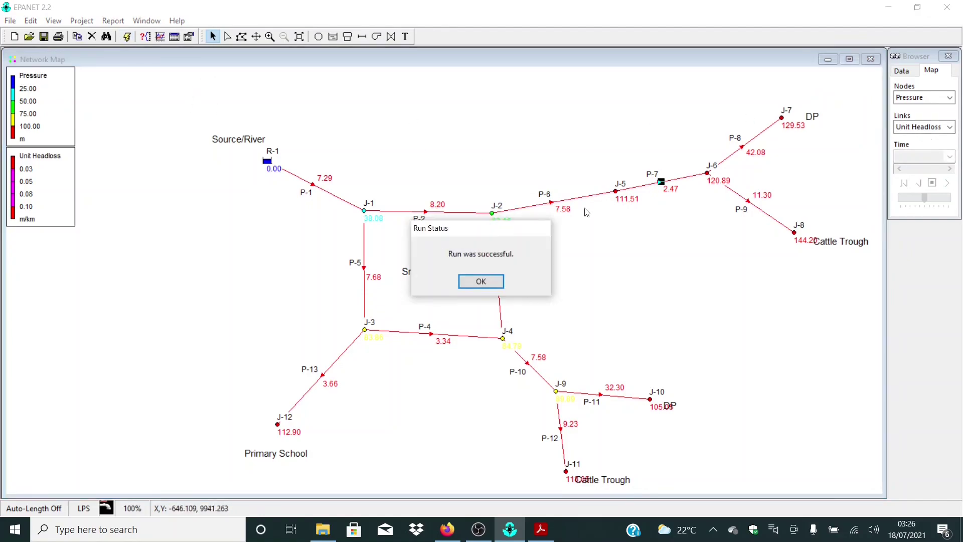
click(482, 282)
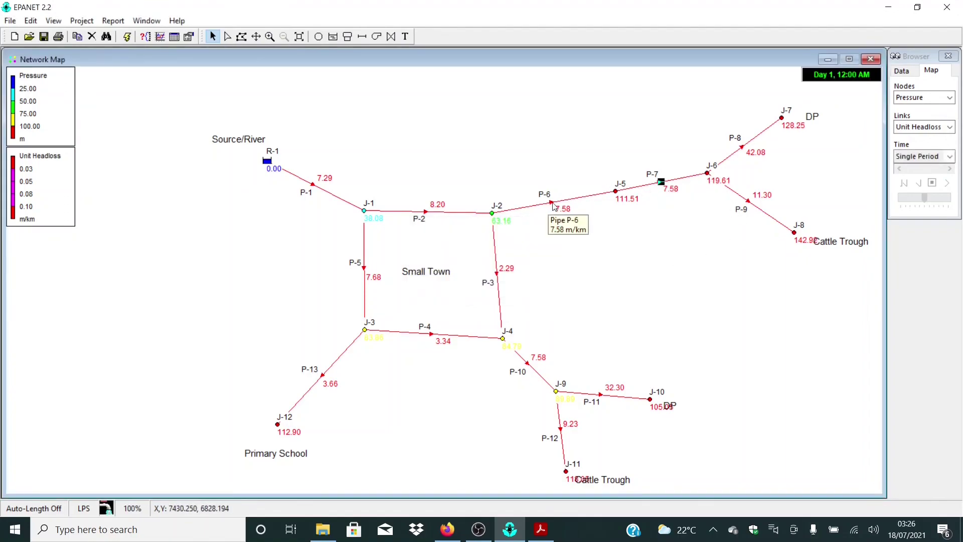
click(684, 184)
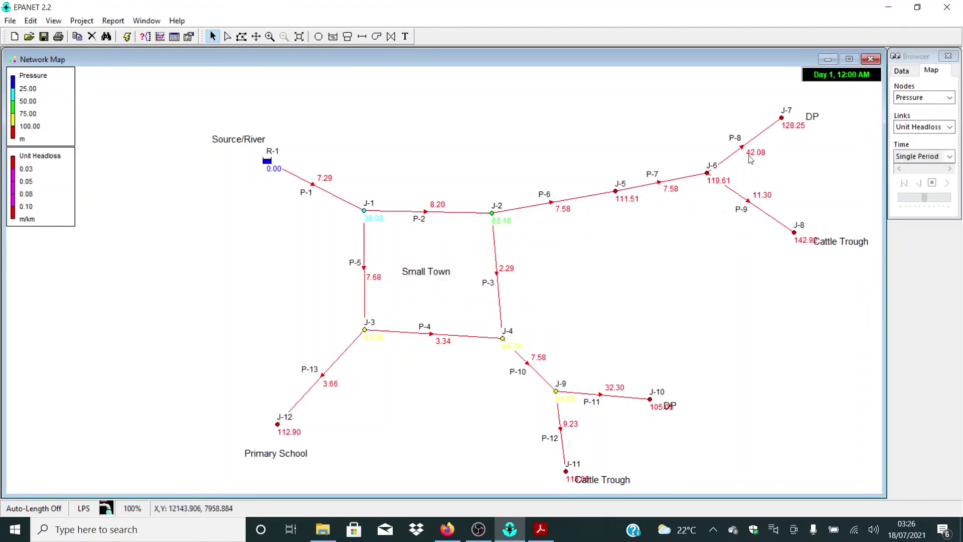
mouse_move(748, 203)
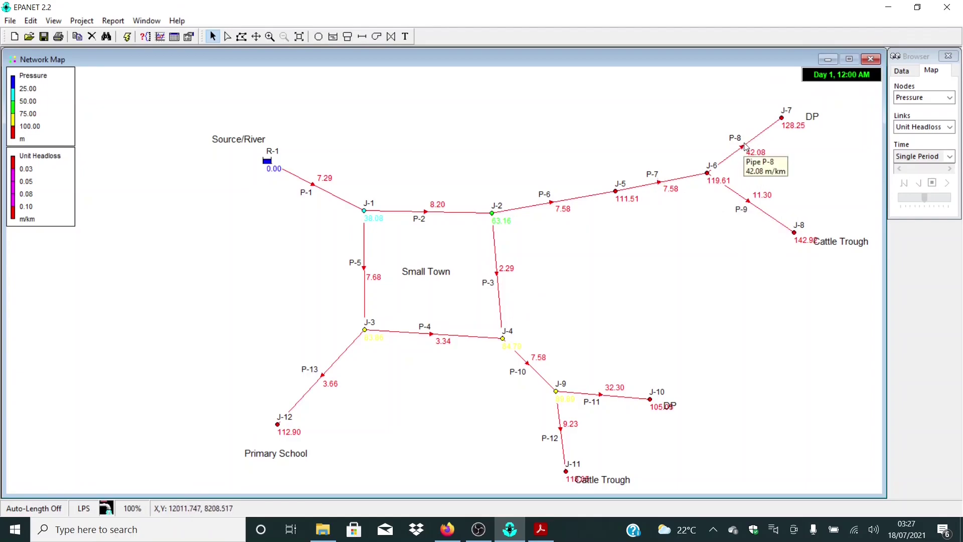
- Set the diameter of pipe P-8 to 50 and close its properties
click(751, 144)
double_click(753, 144)
click(673, 257)
text(50)
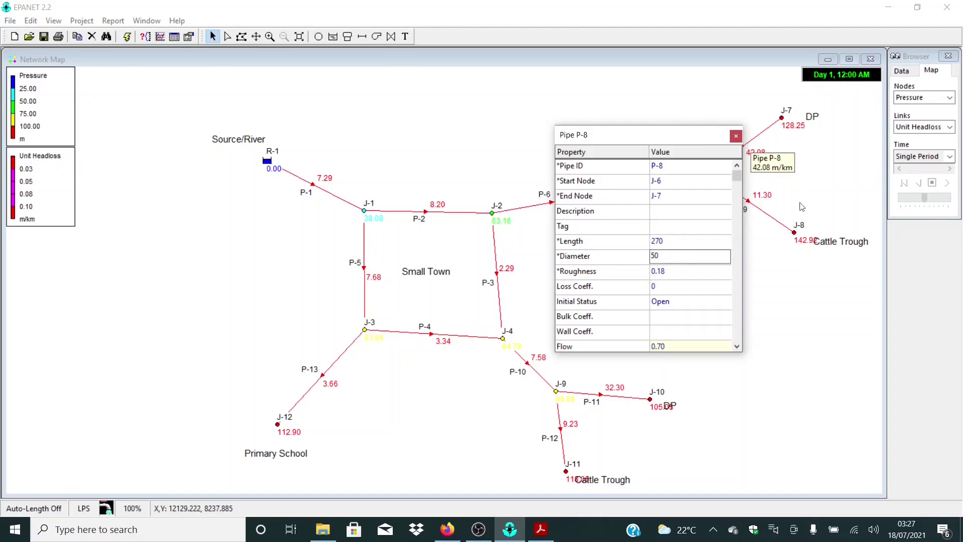
click(735, 137)
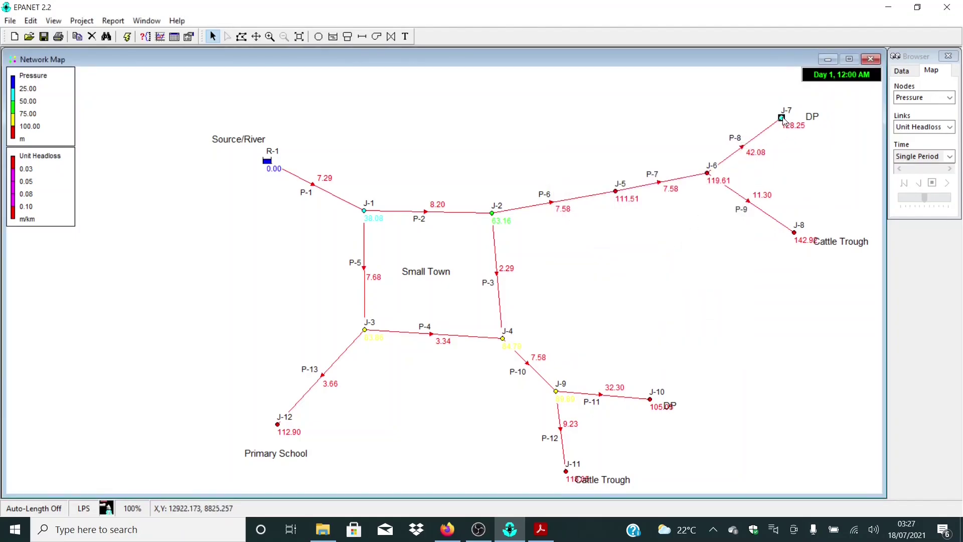
- Check the base demands of junctions J-7 and J-8 in their properties, closing each one
double_click(781, 117)
click(736, 136)
click(794, 233)
double_click(794, 233)
click(677, 257)
click(736, 136)
- Change the text of the map label beside junction J-8 to DP and close the label's properties
click(828, 243)
double_click(828, 243)
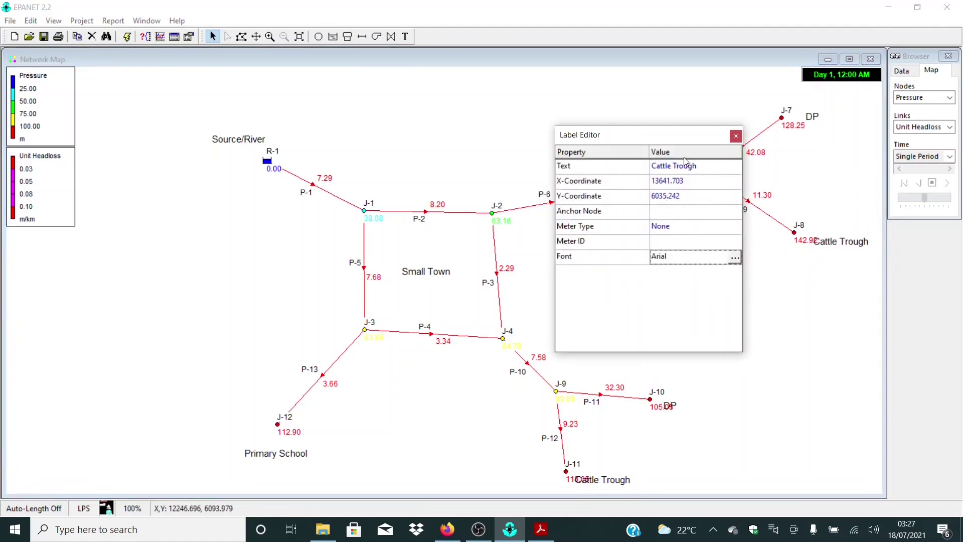
click(702, 167)
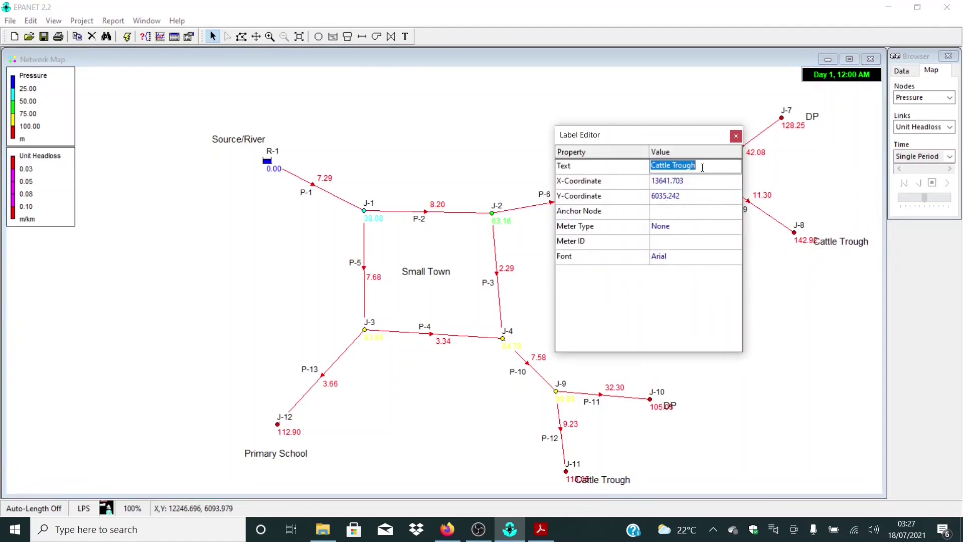
text(DP)
key(Return)
click(736, 136)
- Change the text of the map label beside junction J-7 to Cattle Trough and close the label's properties
click(812, 117)
double_click(813, 116)
click(673, 165)
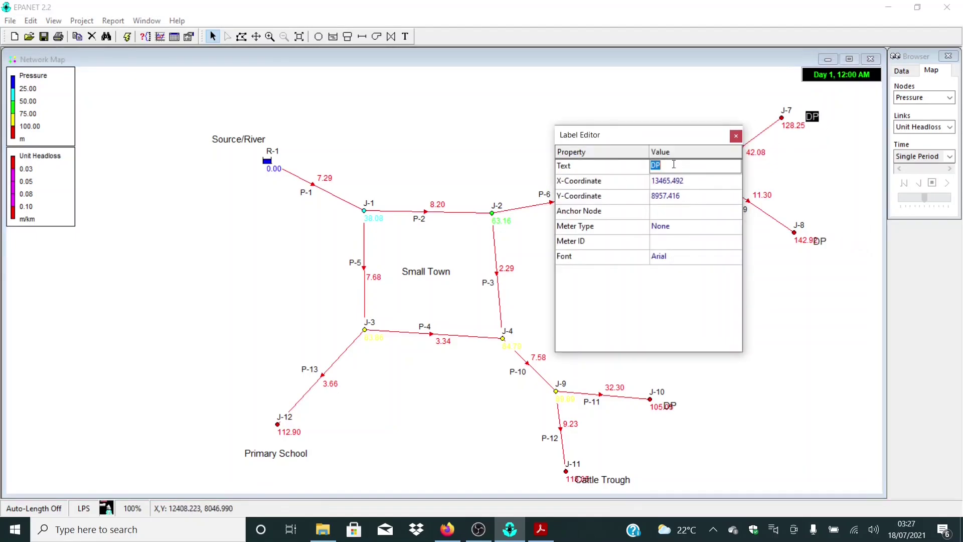
text(Cattle Trough)
click(735, 136)
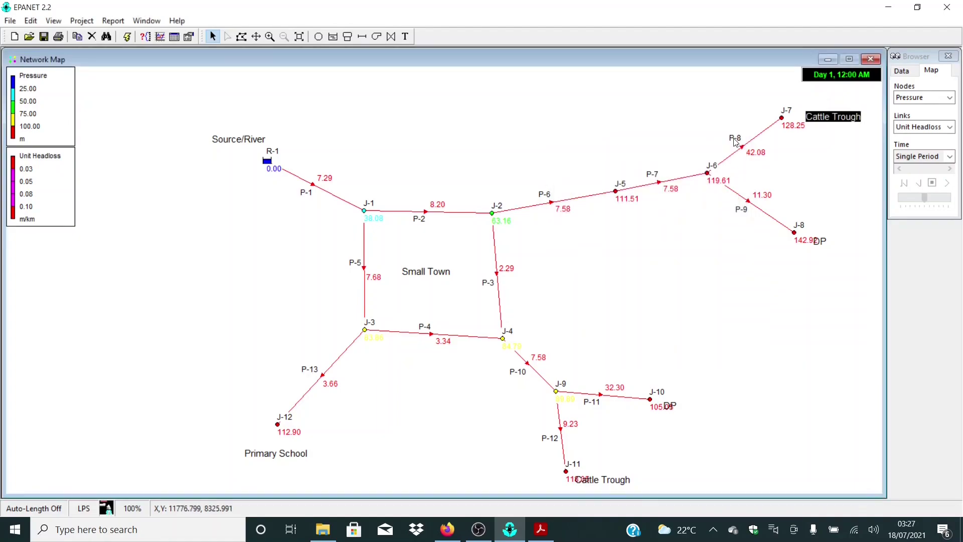
- Compare the base demands of junctions J-7 and J-8 again against their swapped labels, leaving both values as they are
double_click(781, 118)
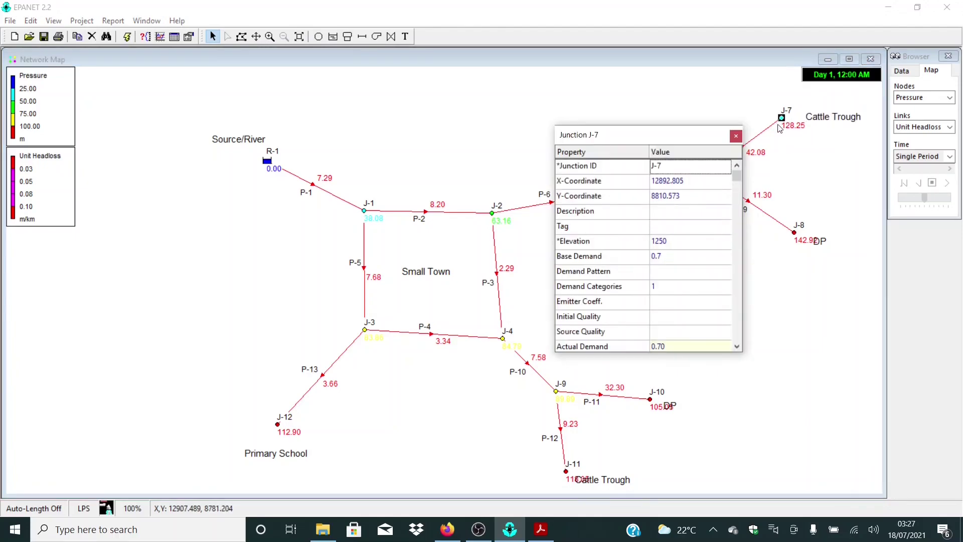
click(678, 257)
click(793, 234)
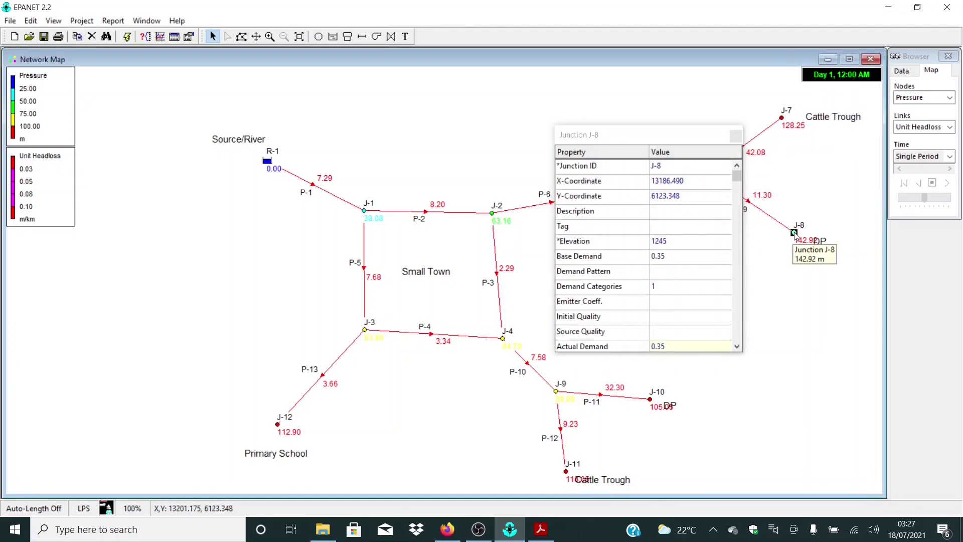
click(672, 257)
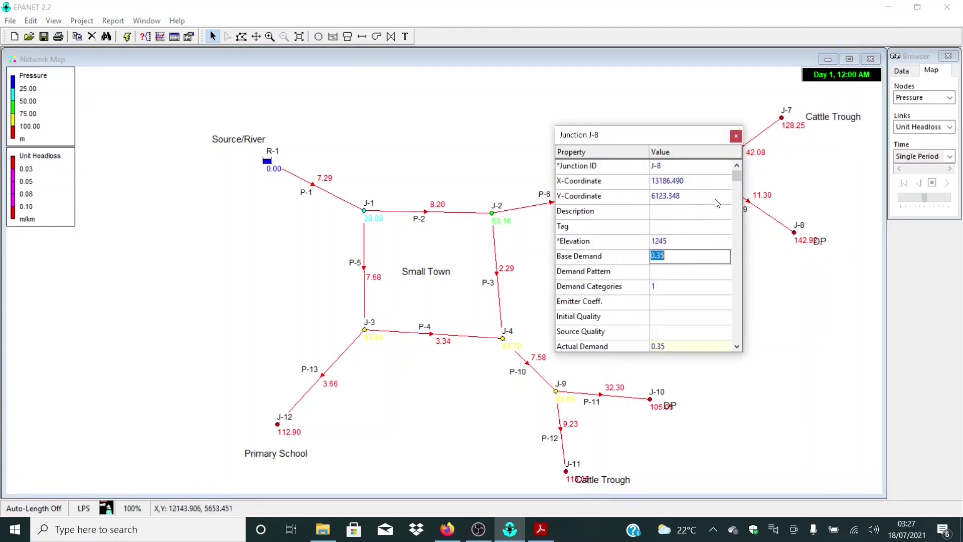
click(736, 136)
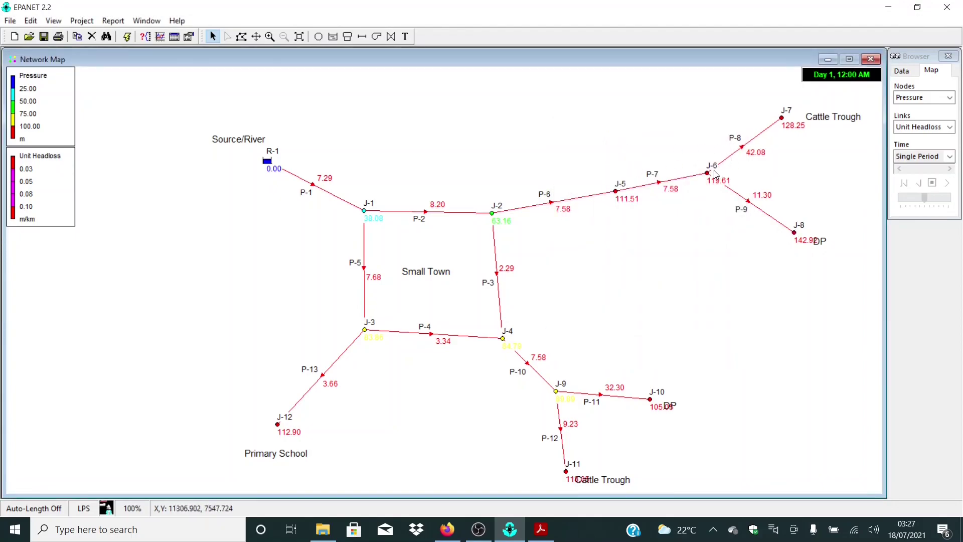
- Recheck the properties of pipe P-8, rerun the hydraulic analysis and dismiss the run status
click(732, 166)
double_click(744, 145)
click(736, 137)
click(127, 36)
click(486, 281)
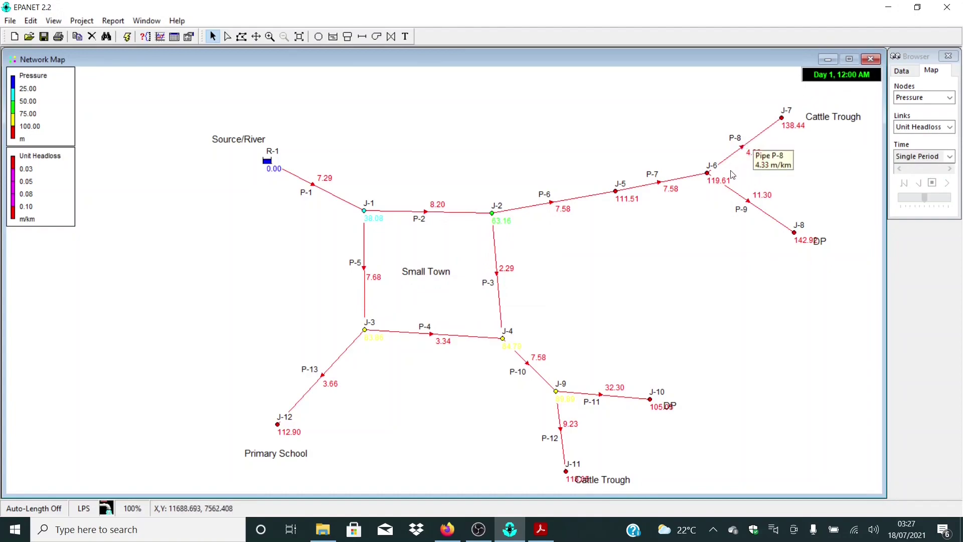
- Display velocity on the links and check it in pipes P-8, P-4 and P-13
click(946, 131)
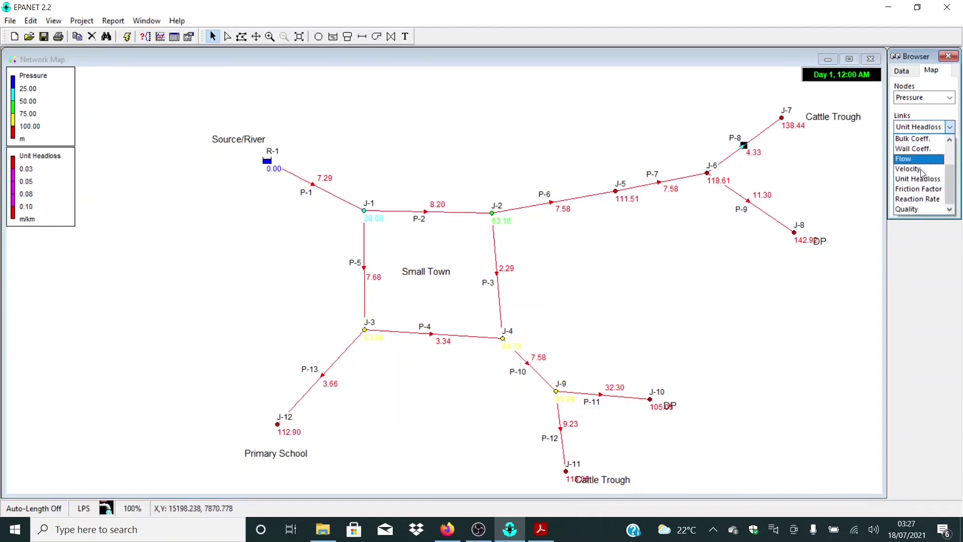
click(918, 172)
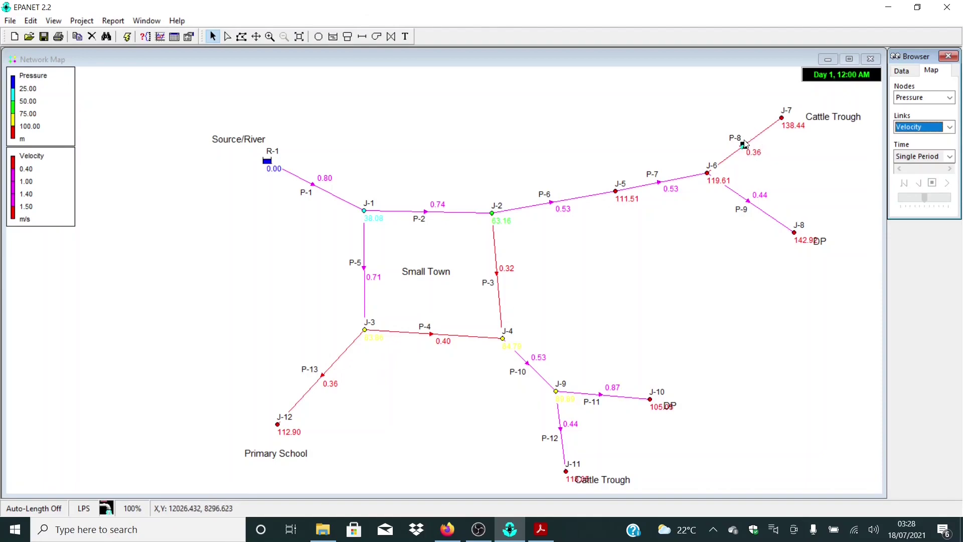
mouse_move(420, 342)
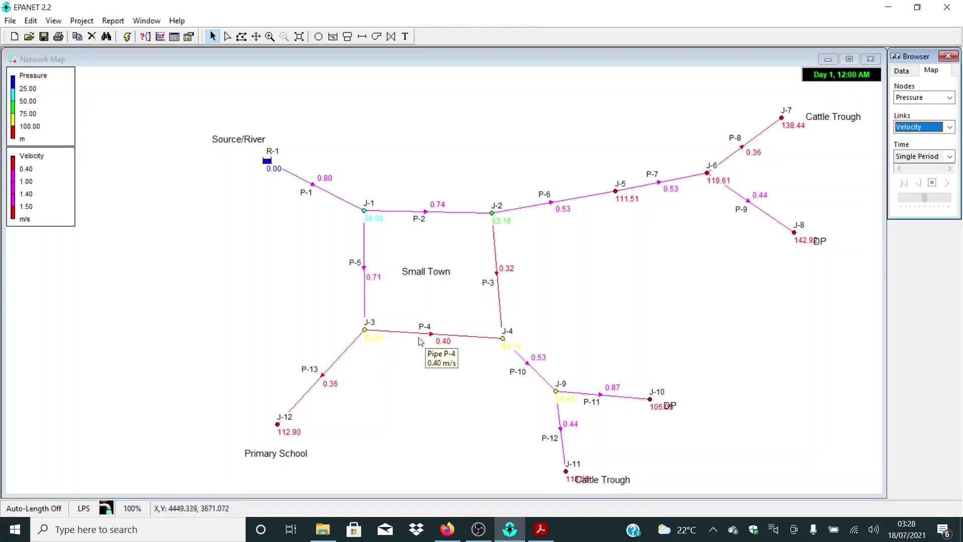
mouse_move(314, 392)
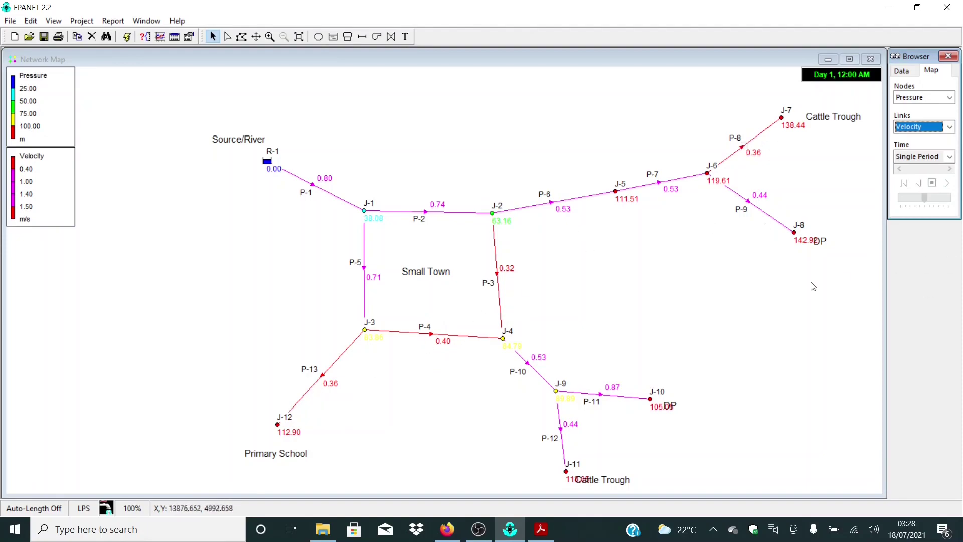
- Move the DP labels at J-8 and J-10 and the Cattle Trough label at J-11 away from the overlapping pressure values
click(814, 250)
drag(824, 245, 841, 248)
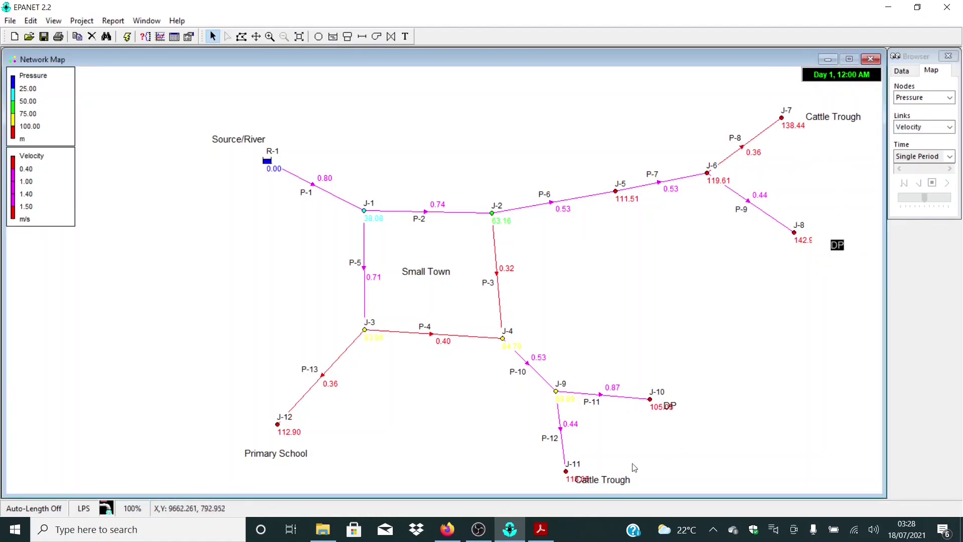
drag(670, 406, 691, 407)
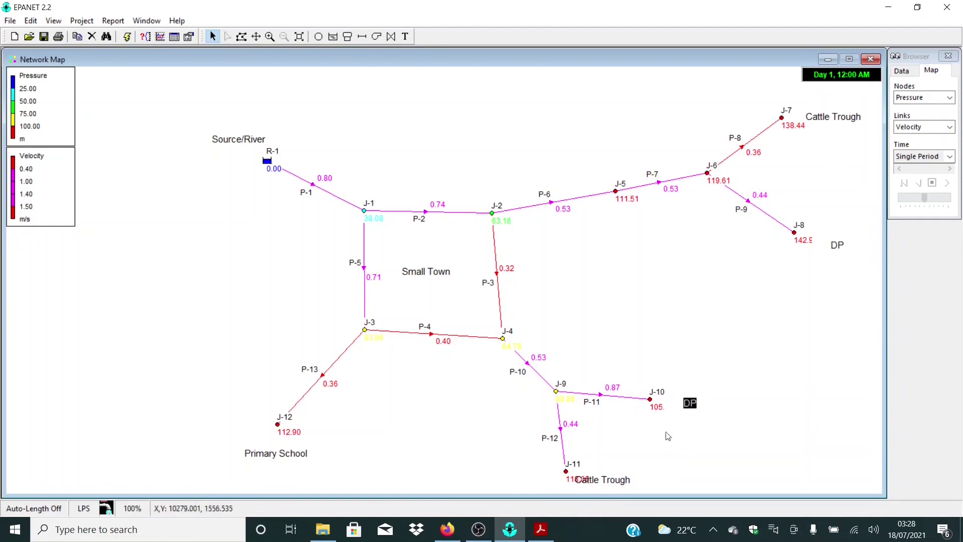
drag(614, 484, 641, 475)
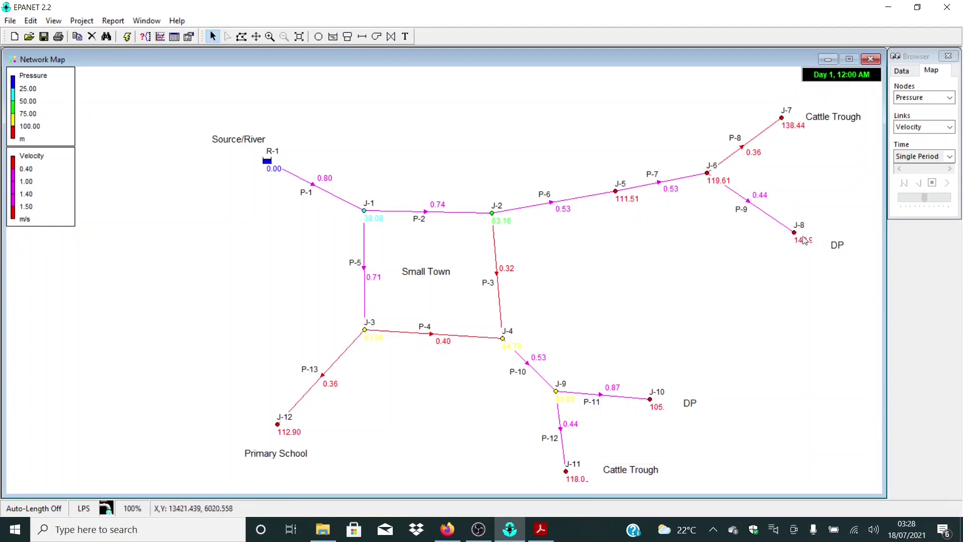
mouse_move(787, 239)
mouse_move(616, 193)
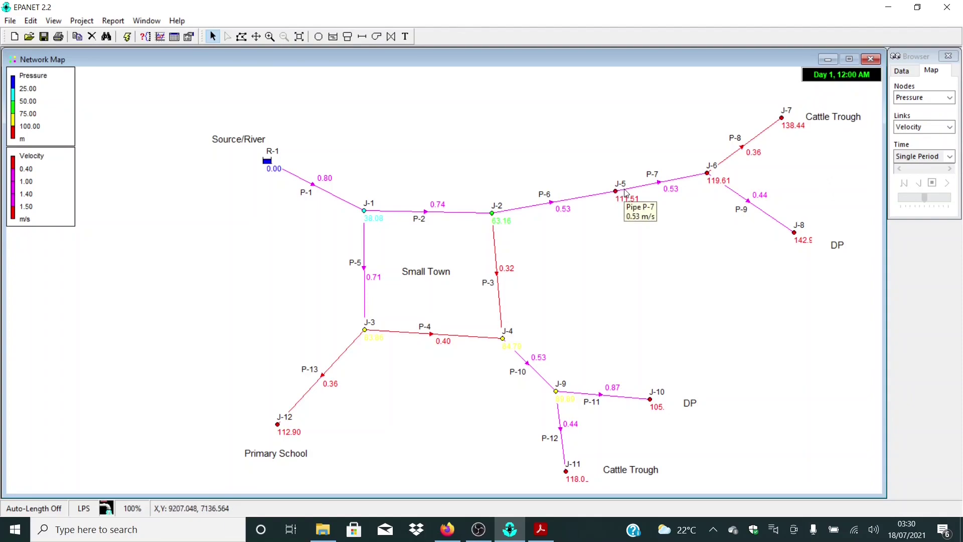